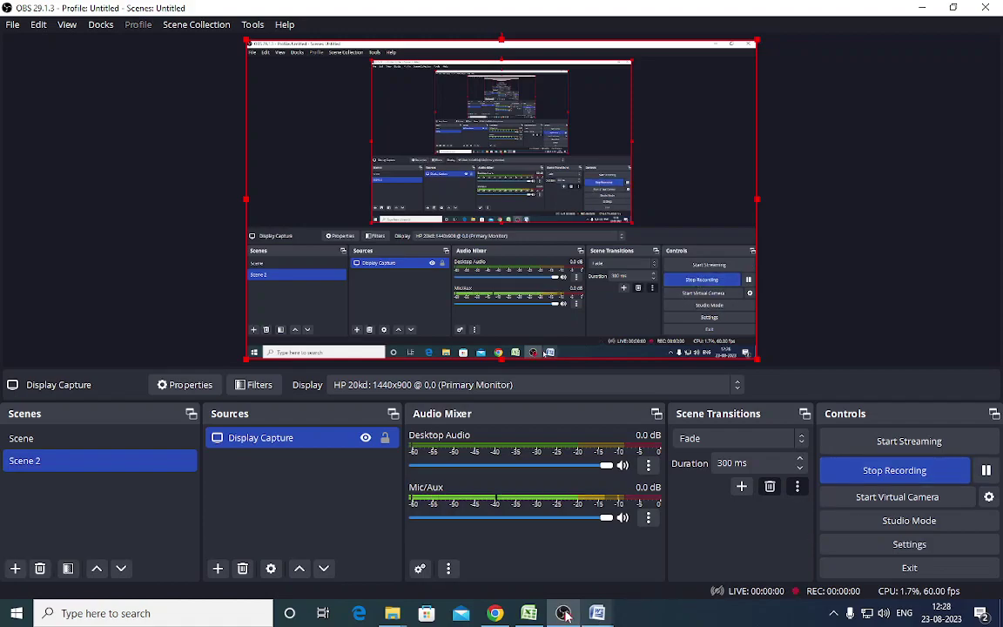
- Start the OBS screen recording with the Excel expenditure workbook ready behind it
click(563, 613)
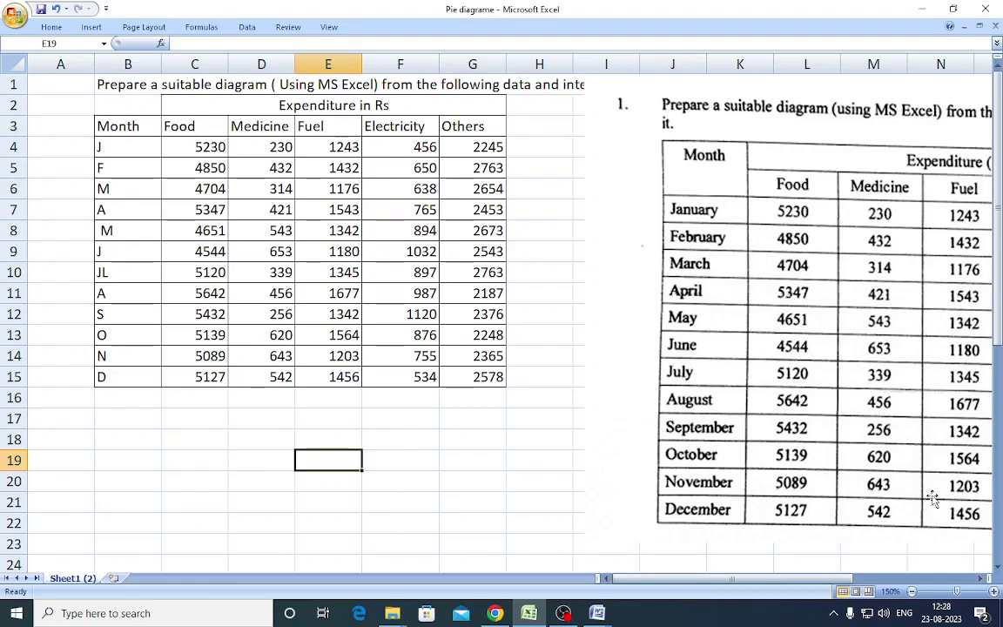
- Drag the question picture off the table and back so it sits beside the expenditure table
drag(722, 269, 308, 268)
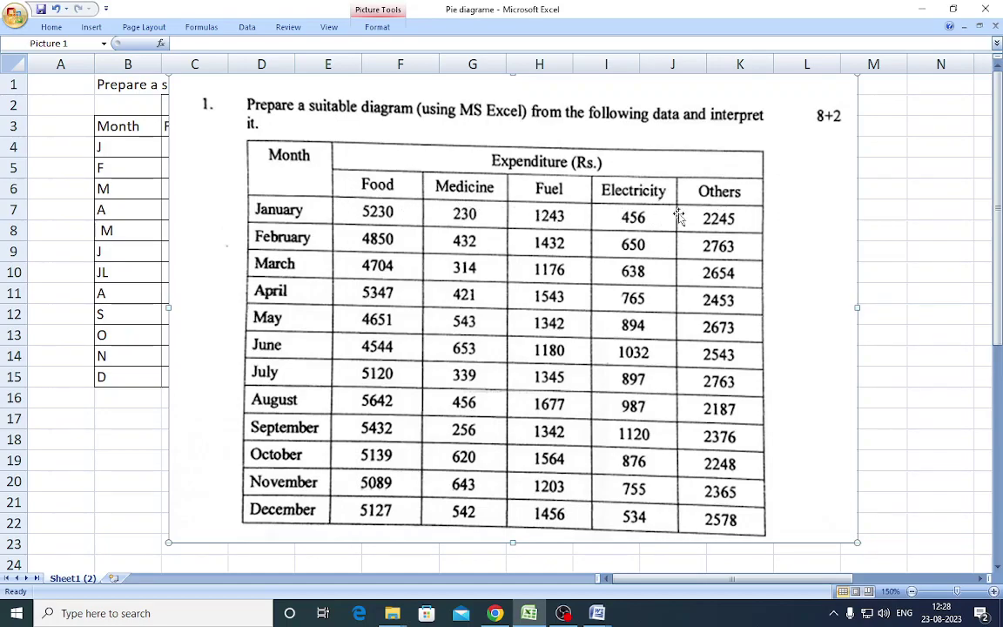
drag(282, 169, 673, 166)
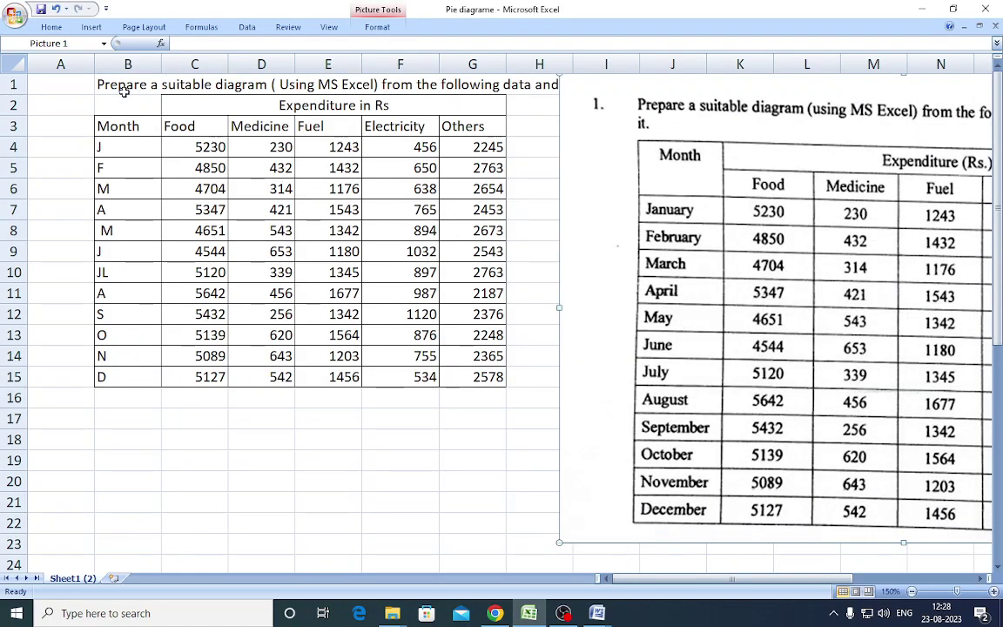
- Copy the header and January rows B3:G4 and paste them at B17
drag(119, 126, 456, 148)
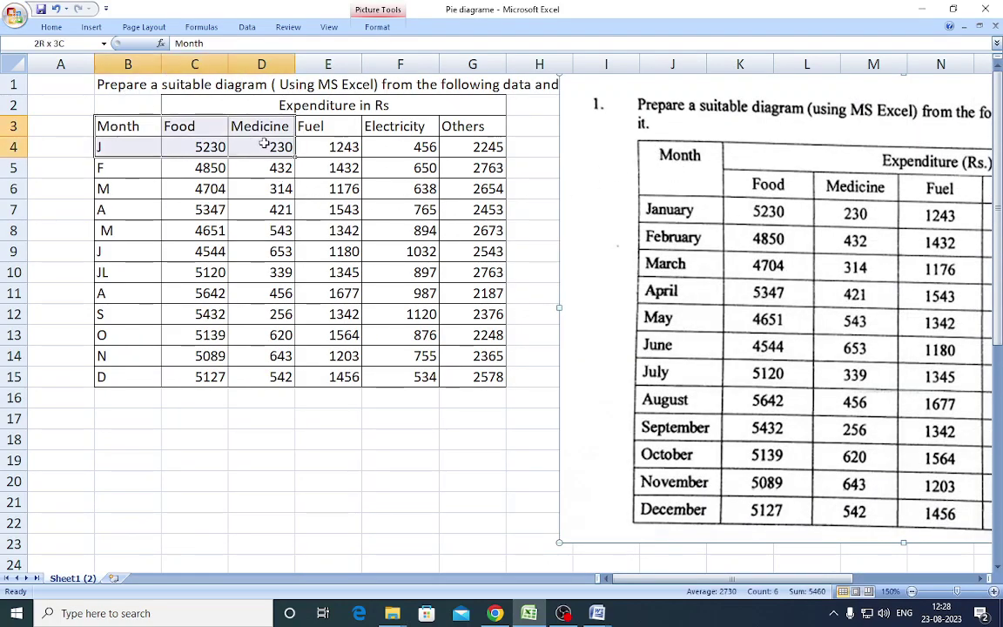
right_click(456, 148)
click(487, 171)
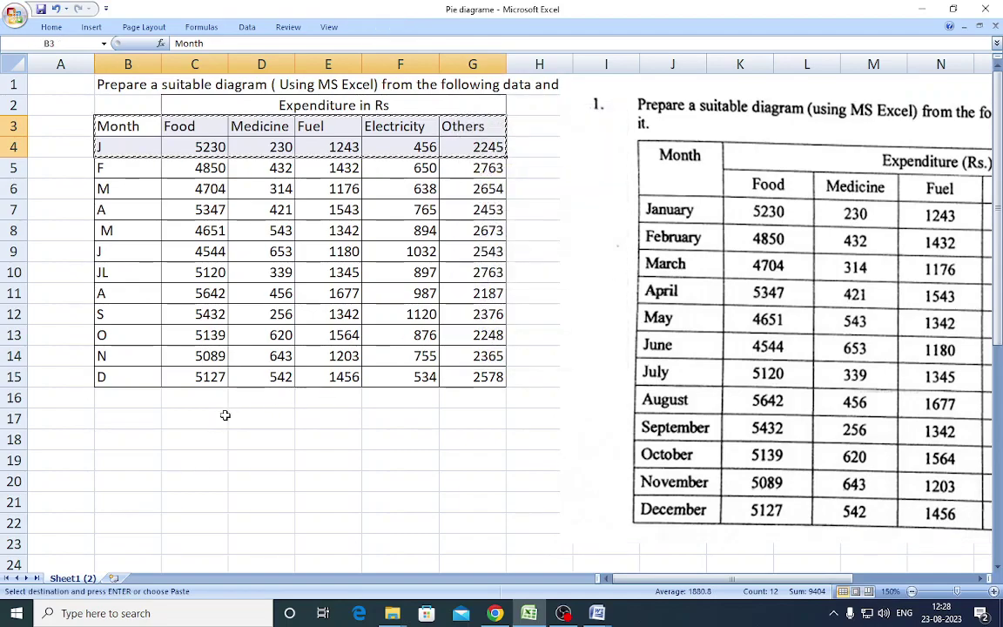
click(132, 421)
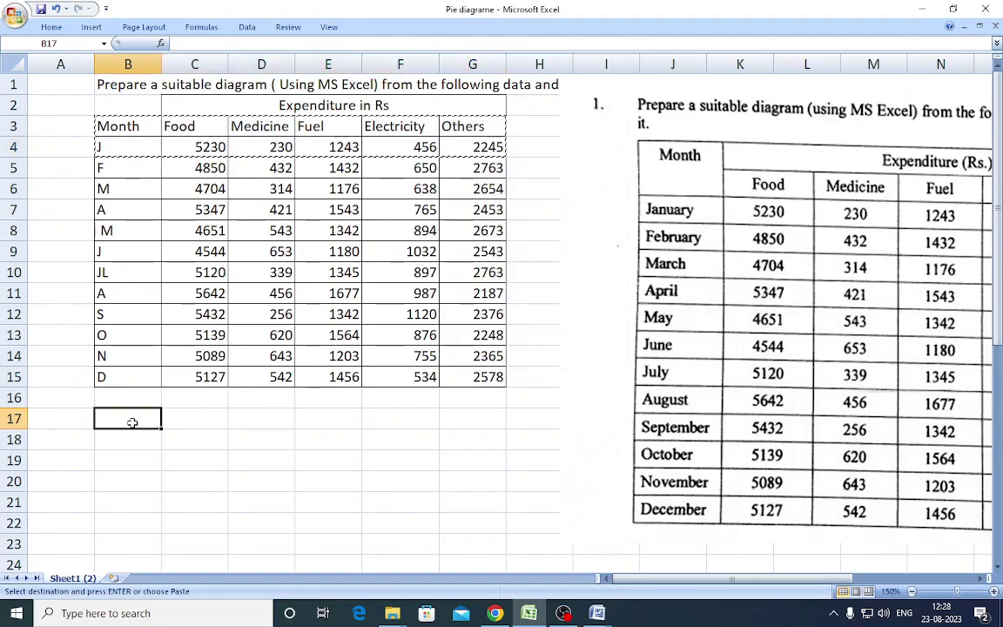
key(ctrl+v)
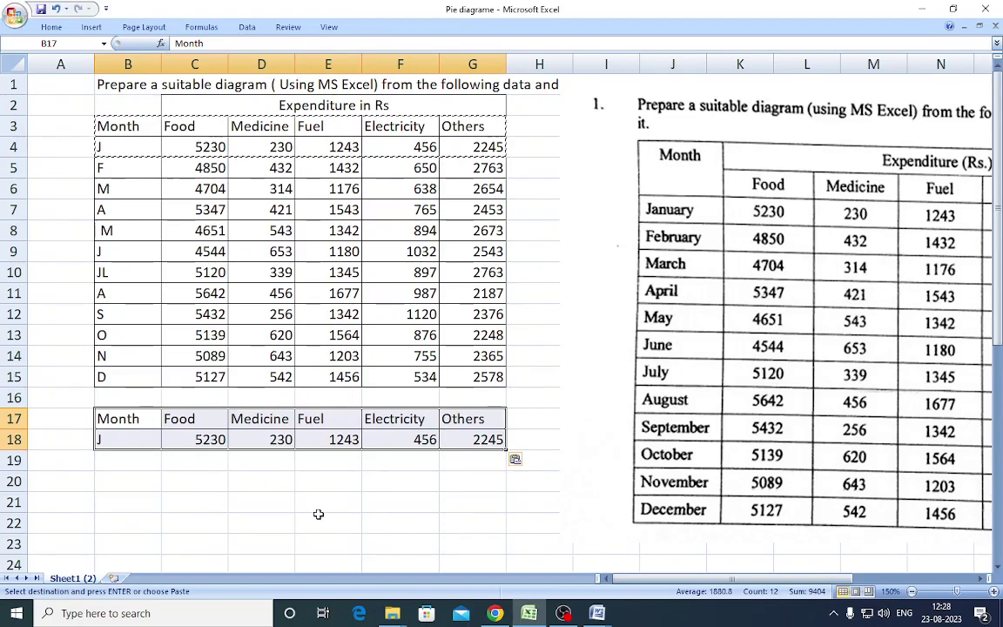
- Clear the Month label from B17, label B18 as January, and select B17:G18
click(188, 502)
click(149, 428)
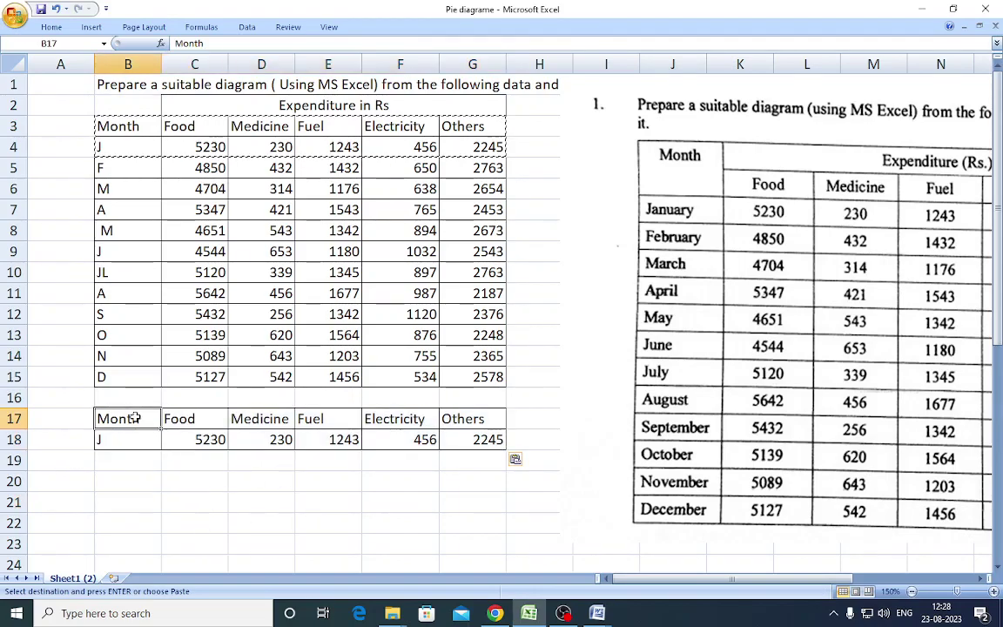
key(Delete)
click(168, 483)
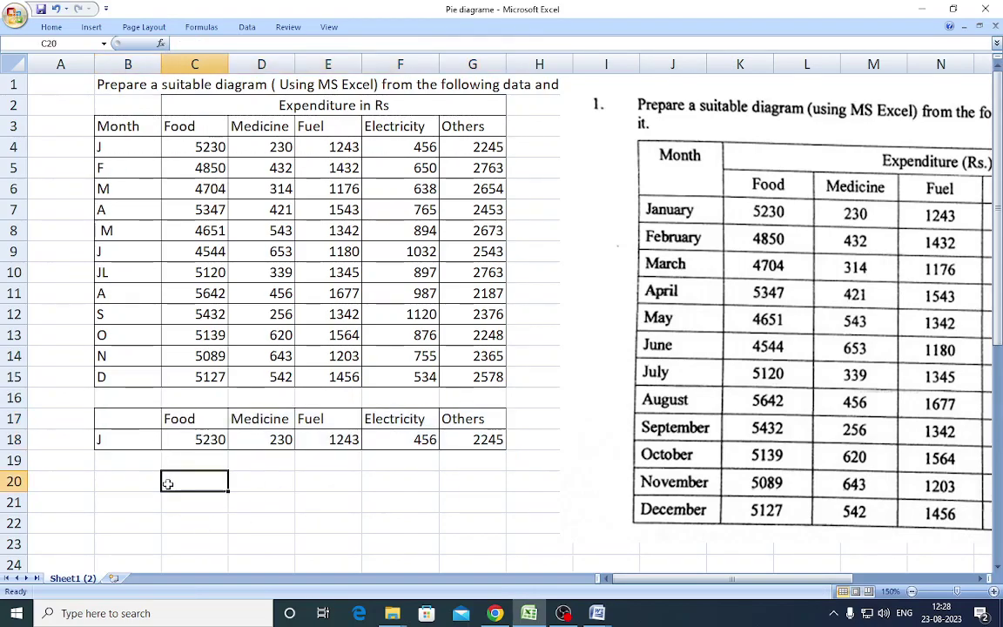
double_click(110, 443)
text(ar)
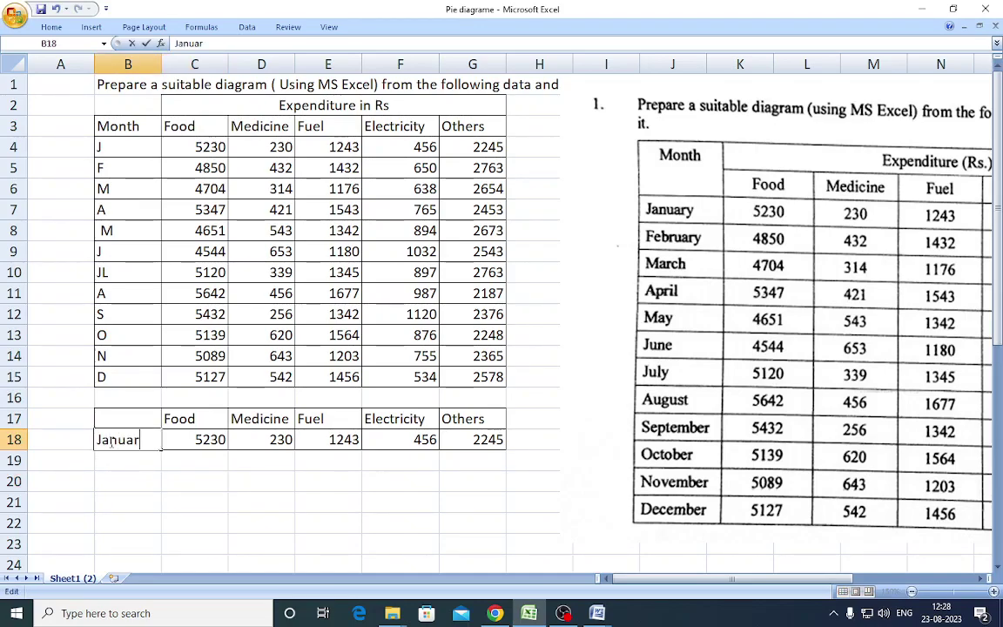
text(y)
click(166, 495)
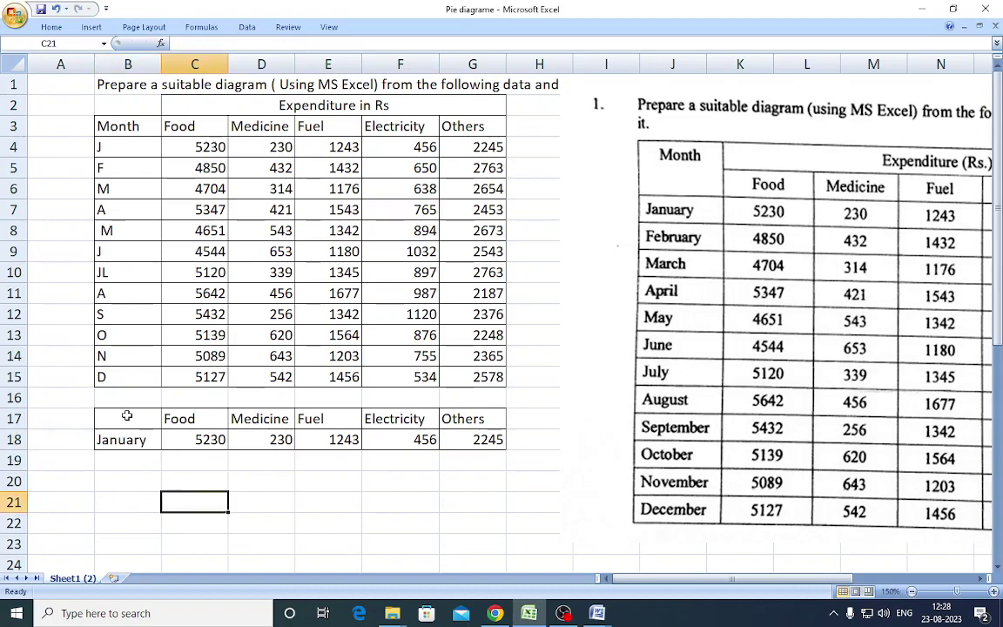
drag(126, 416, 491, 440)
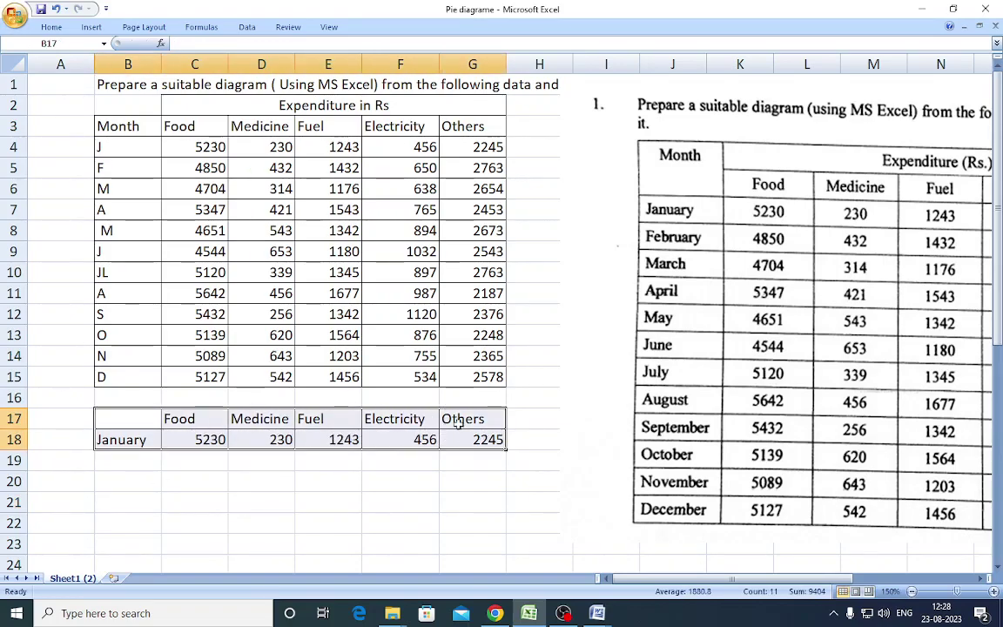
- Insert an Exploded Pie in 3-D chart from the January data and drag it right
click(90, 27)
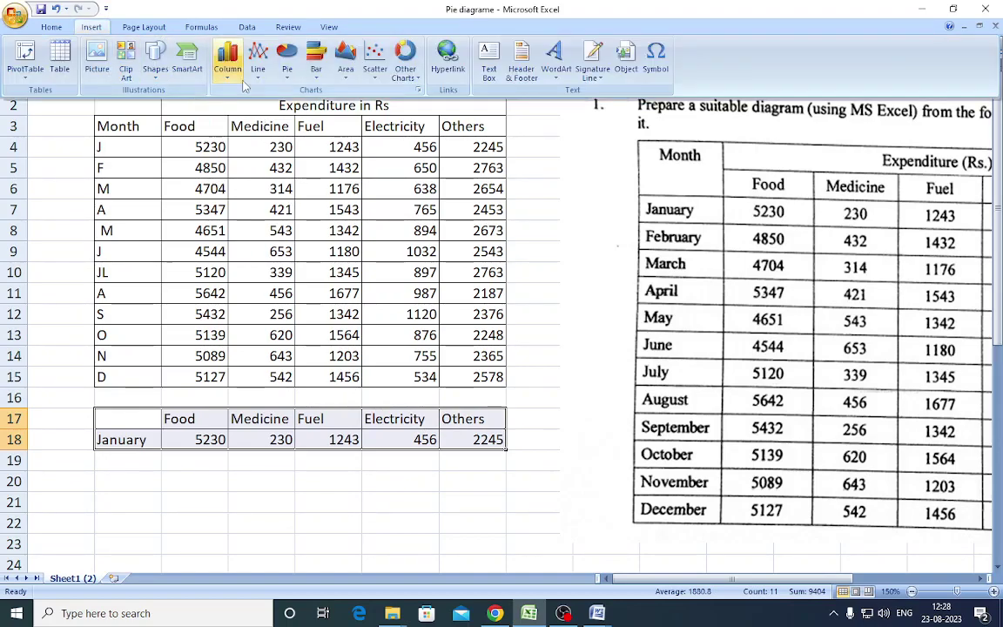
click(289, 70)
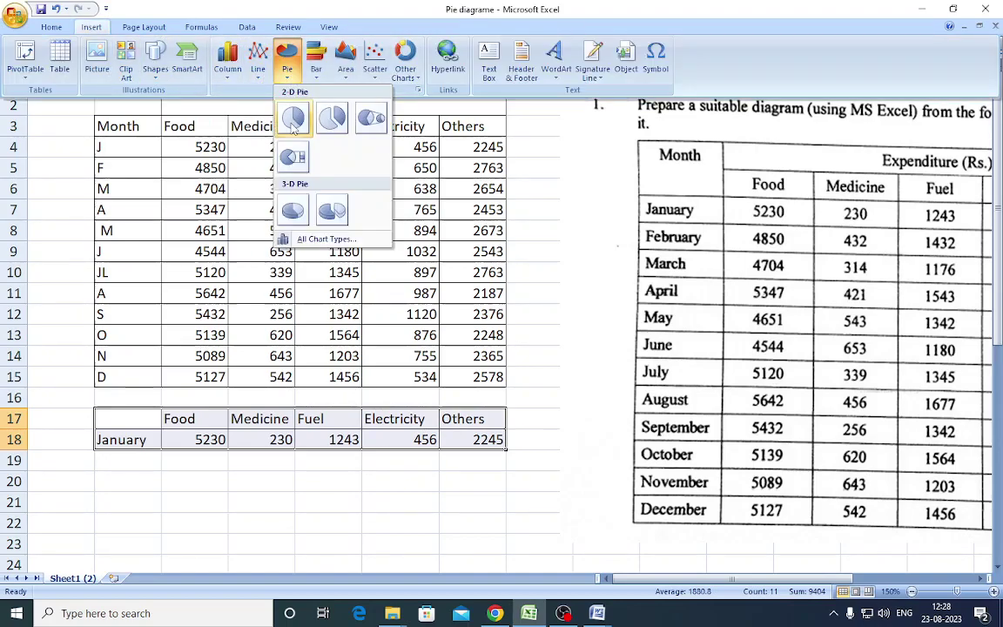
click(329, 209)
mouse_move(342, 202)
mouse_down()
mouse_move(592, 225)
mouse_move(544, 202)
mouse_move(536, 490)
mouse_move(133, 483)
mouse_up()
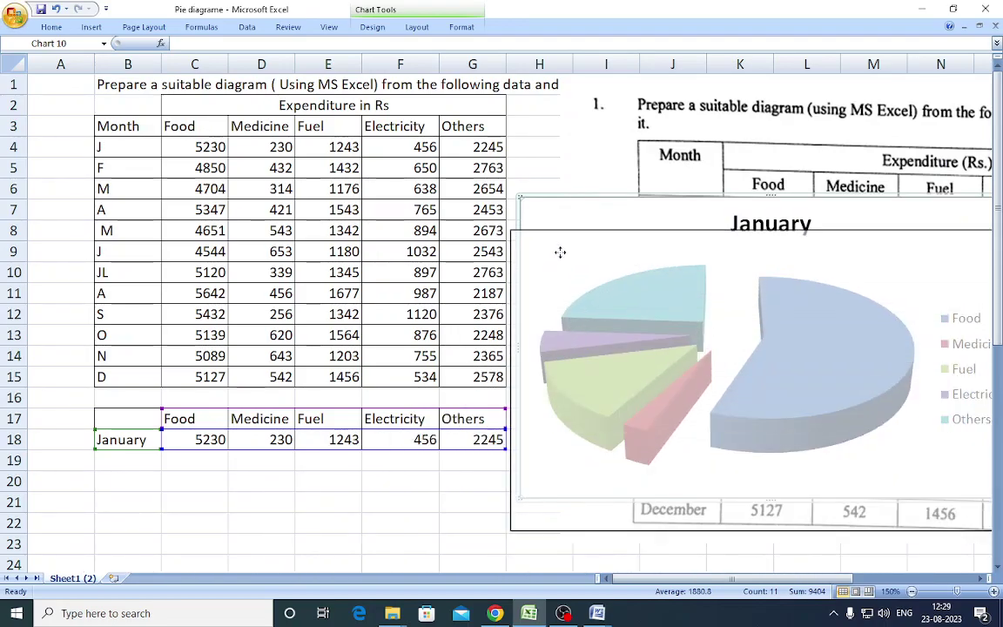
- Place the January chart beside the table, narrow columns G and A, and select the pie
drag(133, 483, 563, 263)
drag(506, 63, 497, 63)
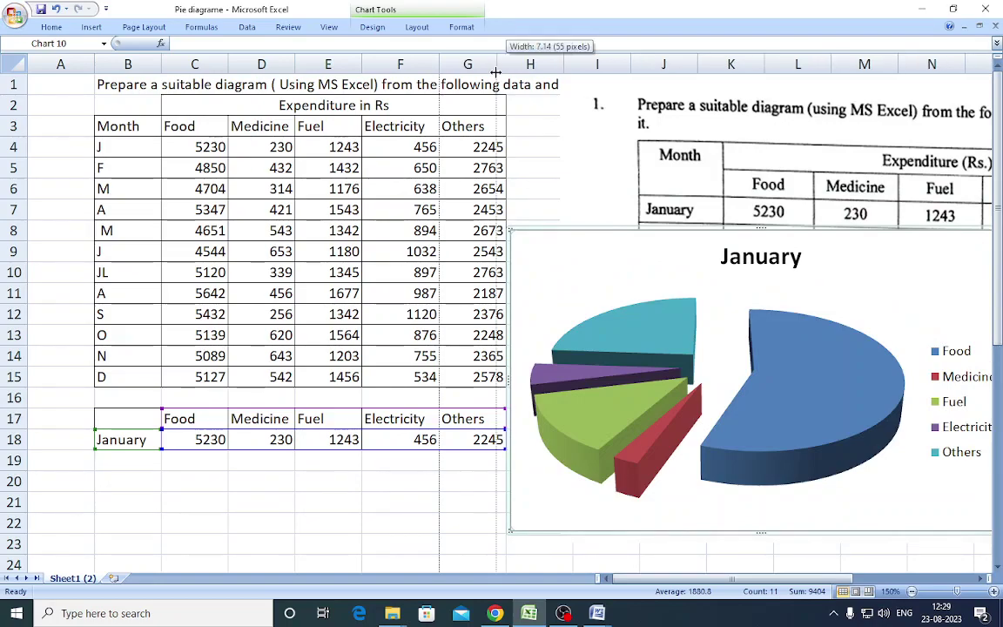
drag(95, 63, 56, 63)
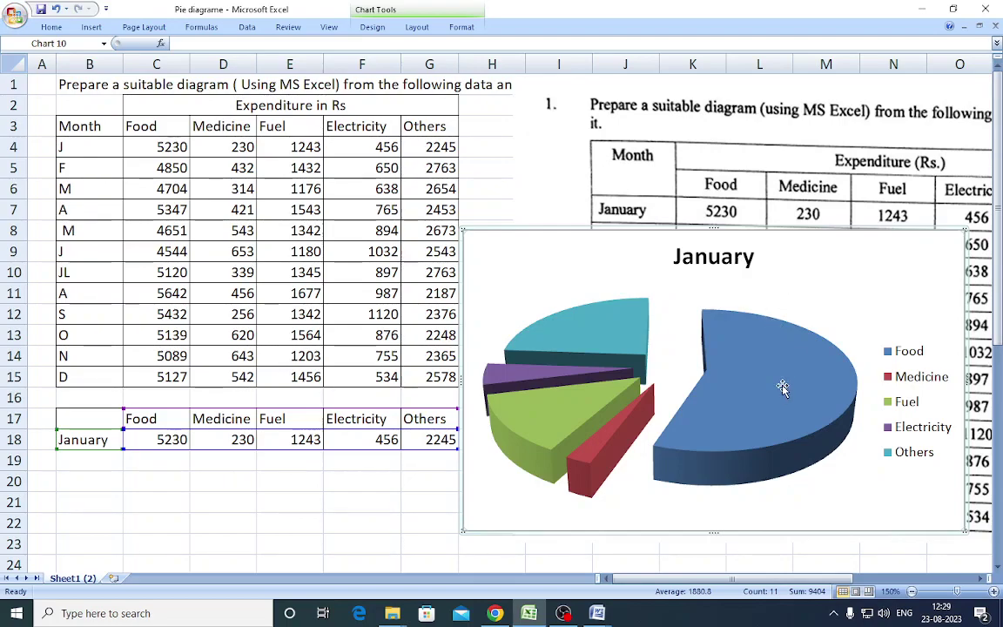
click(775, 377)
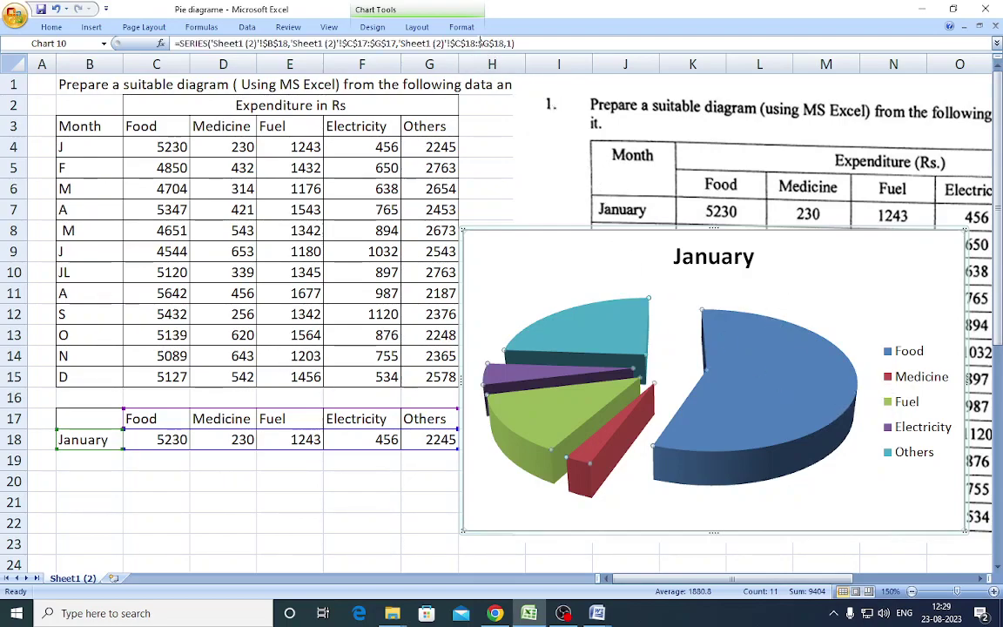
- Apply Chart Layout 2 for slice percentages (Food 56%, Others 24%, Fuel 13%) and a top legend
click(372, 27)
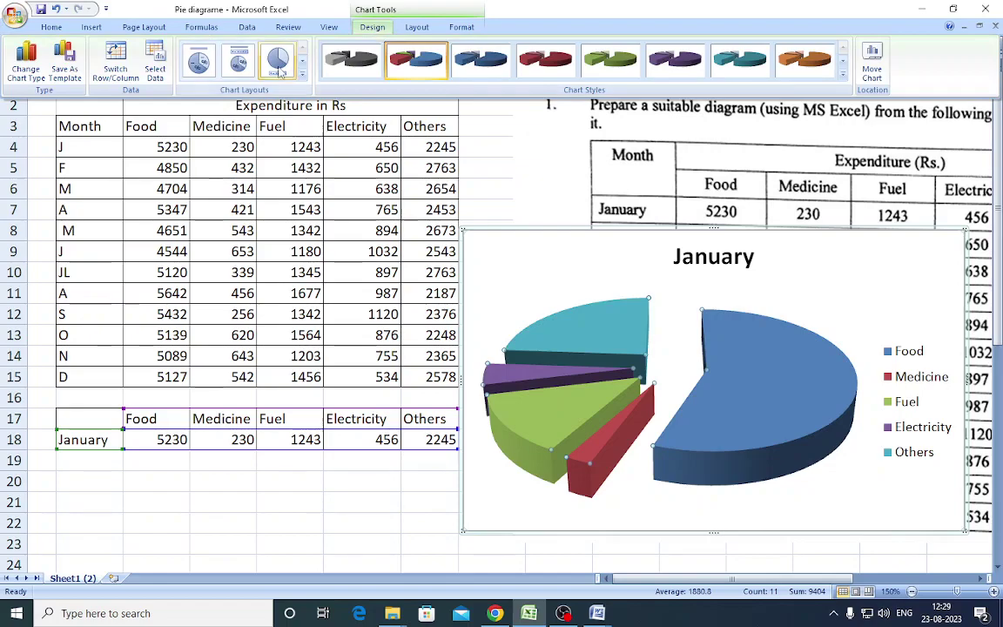
click(238, 63)
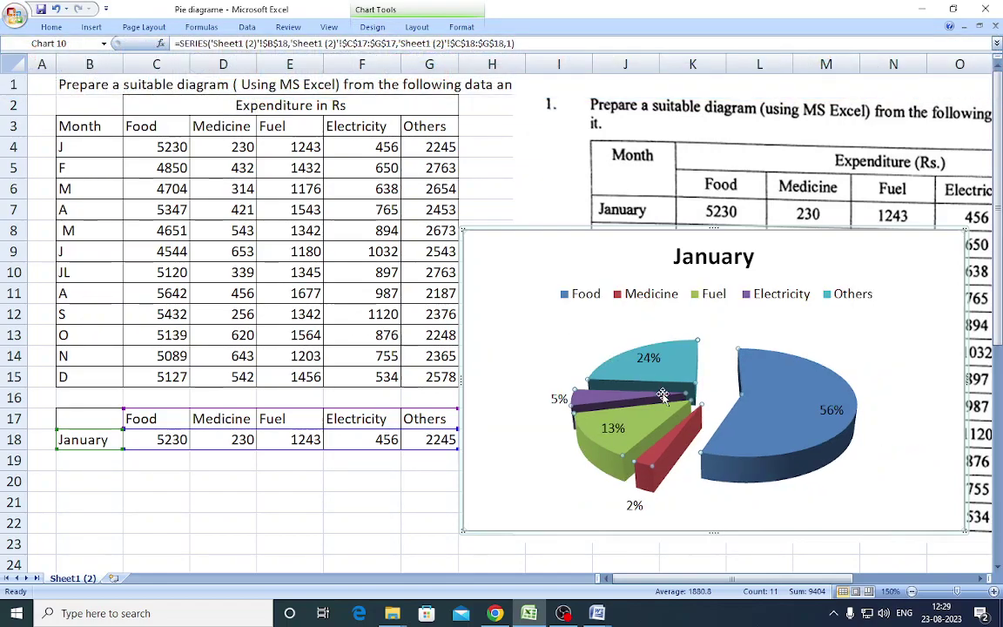
click(764, 412)
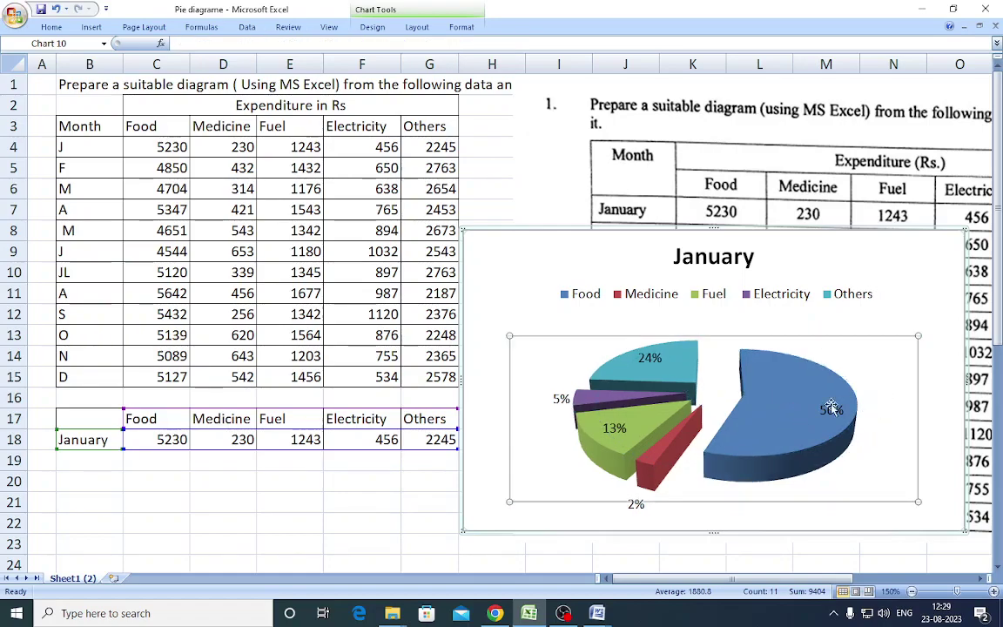
click(906, 277)
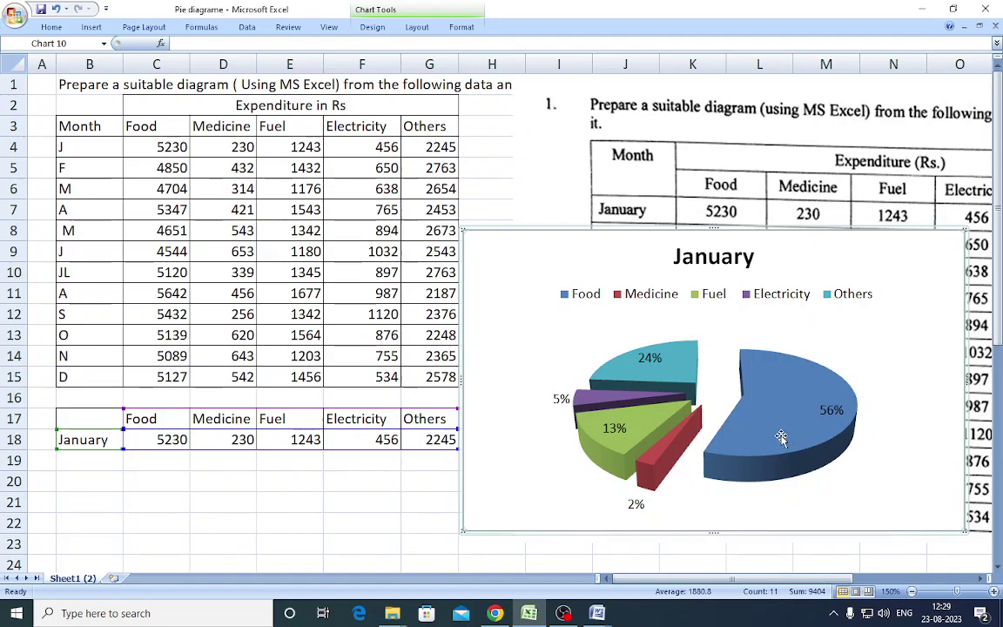
click(771, 409)
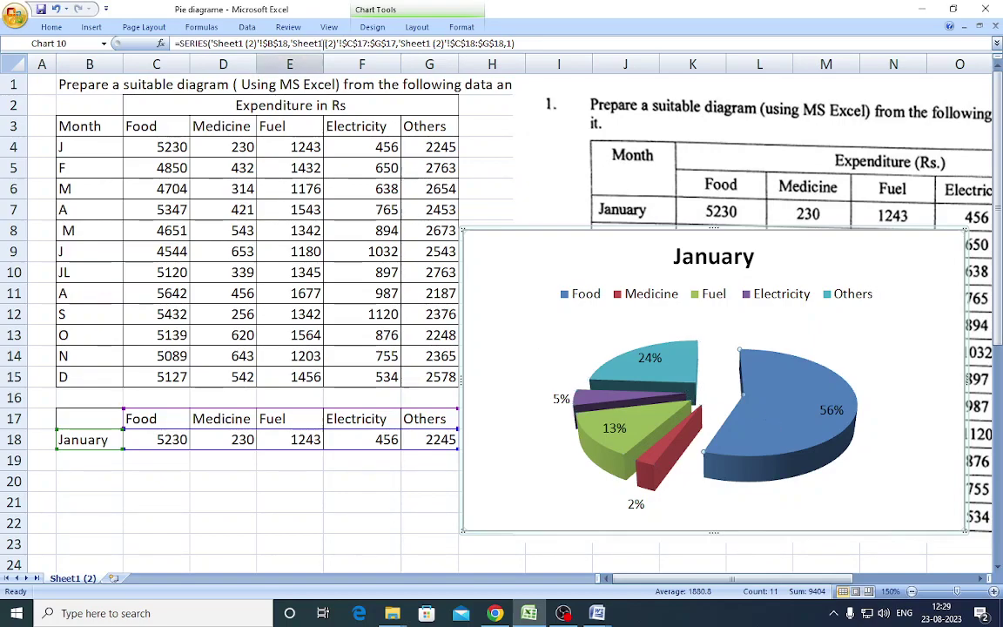
- Fill the selected Food slice purple and set its outline to Automatic
click(448, 28)
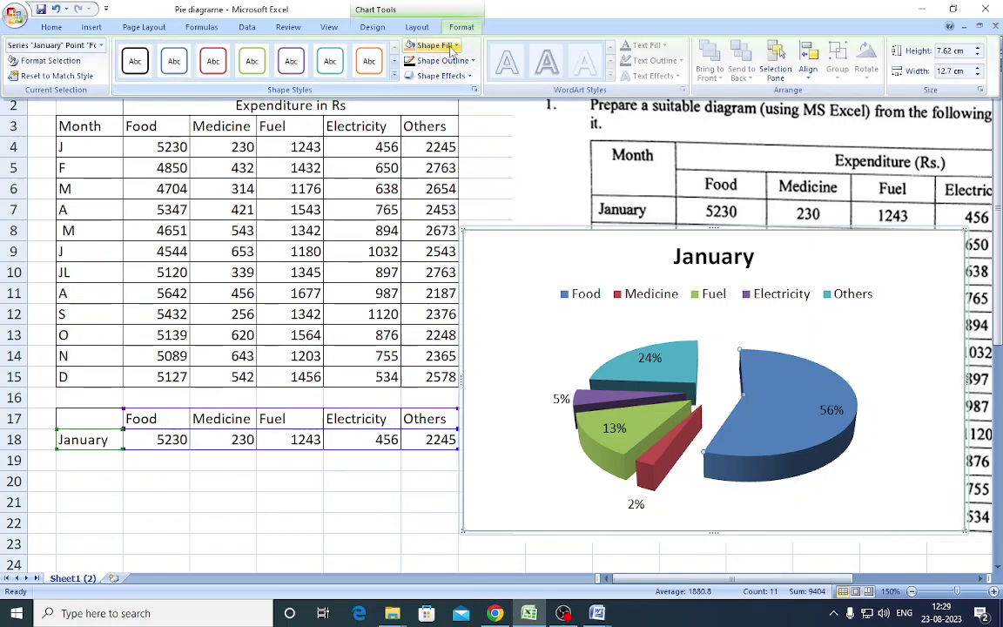
click(433, 44)
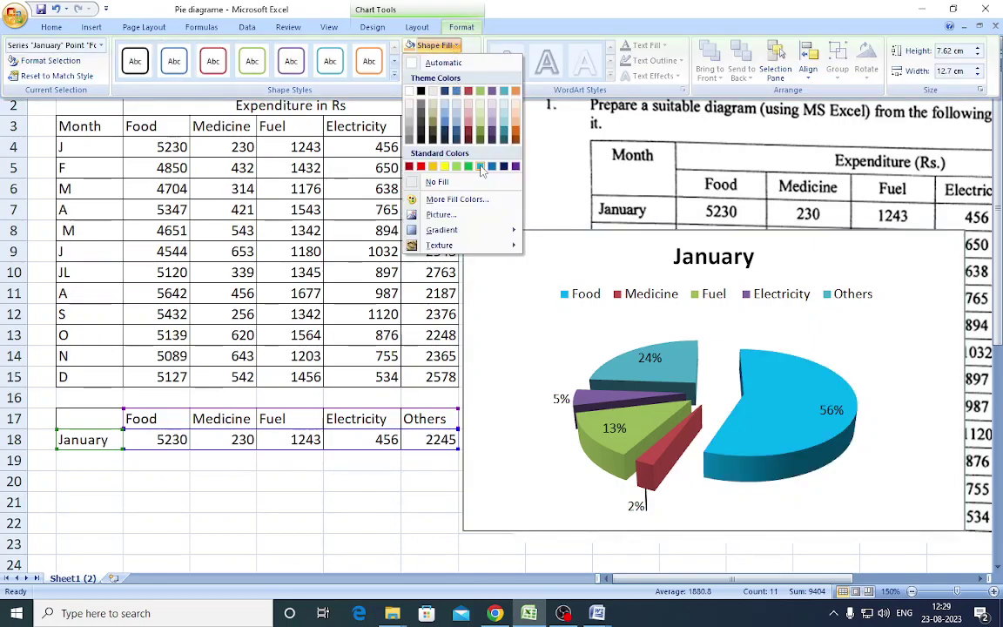
click(515, 166)
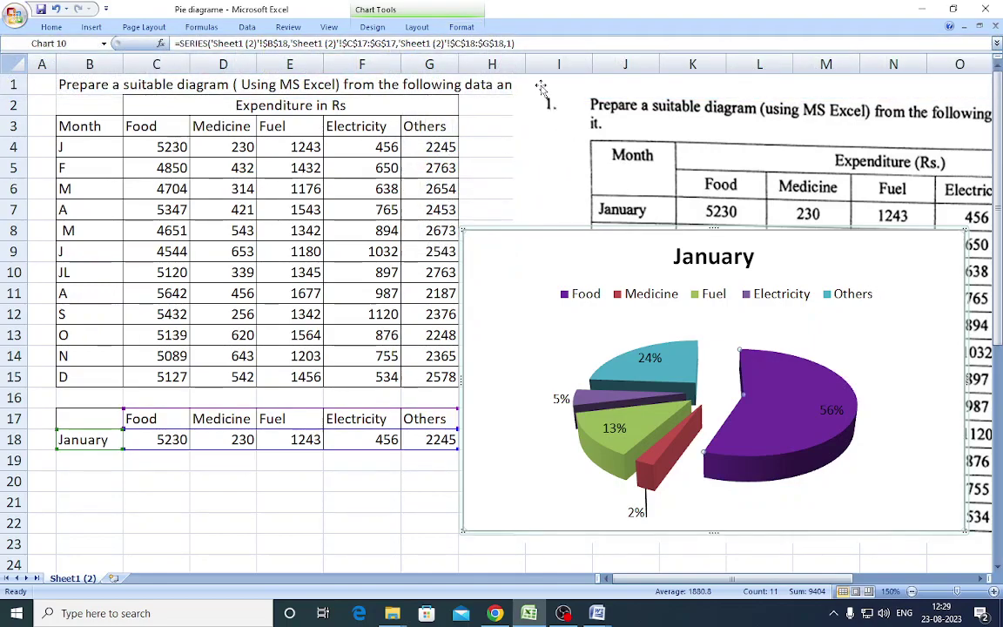
click(462, 30)
click(444, 60)
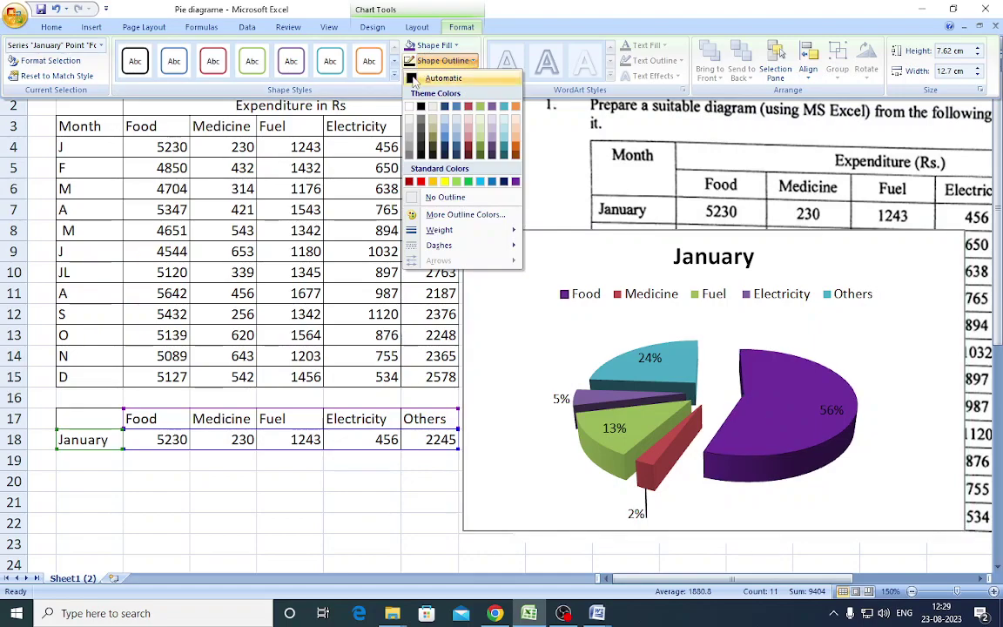
click(414, 79)
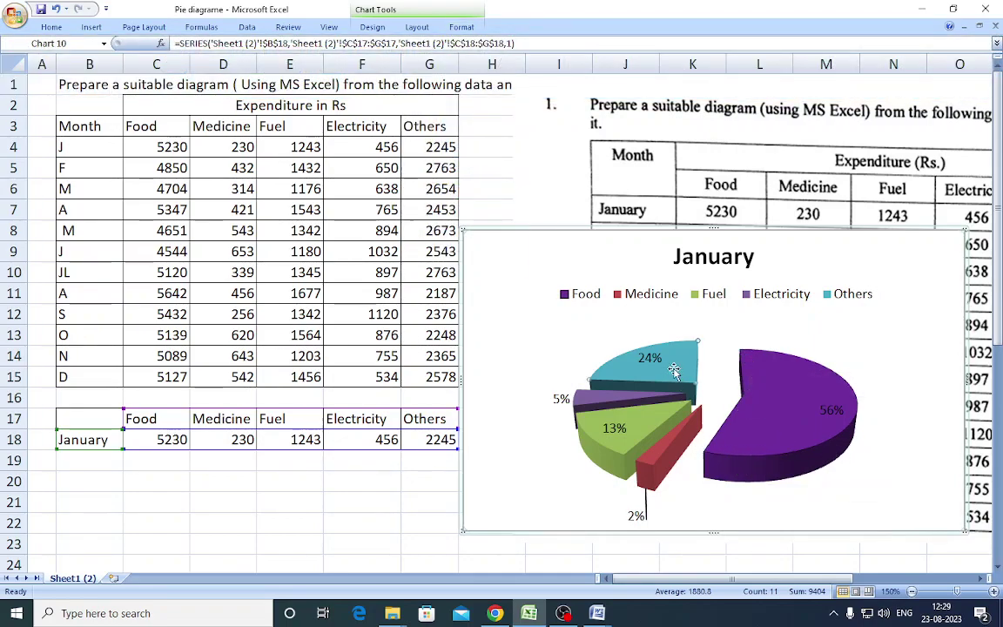
- Fill the Others slice yellow, leaving its shape outline unchanged
click(459, 30)
click(452, 46)
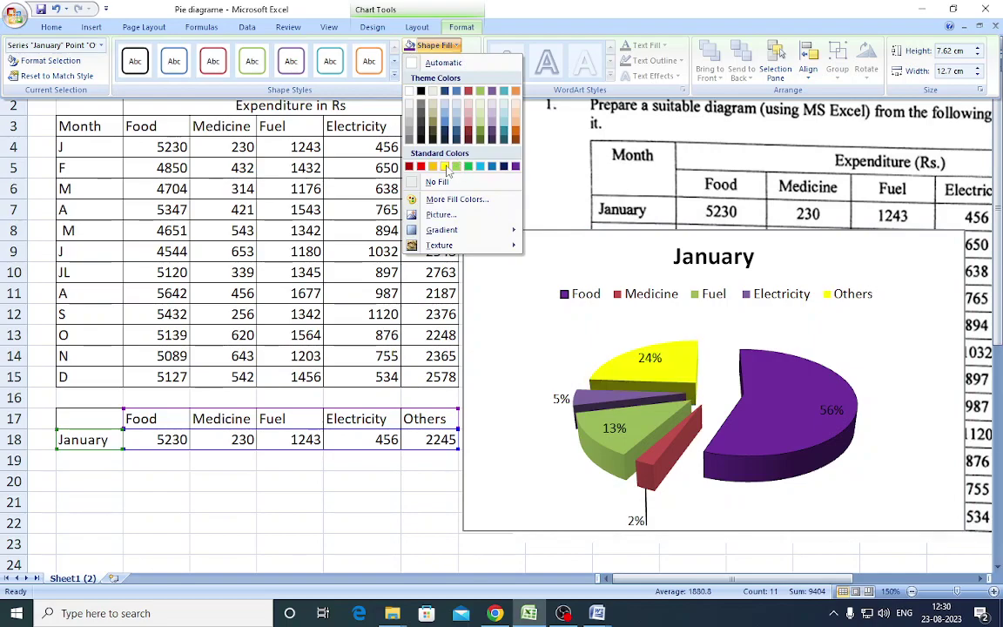
click(446, 166)
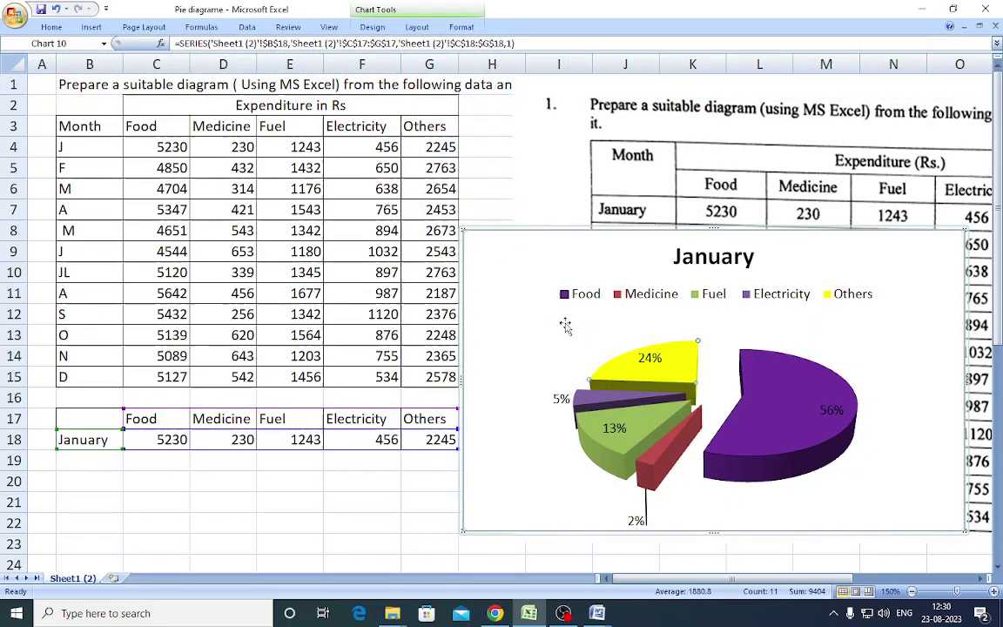
click(465, 33)
click(439, 60)
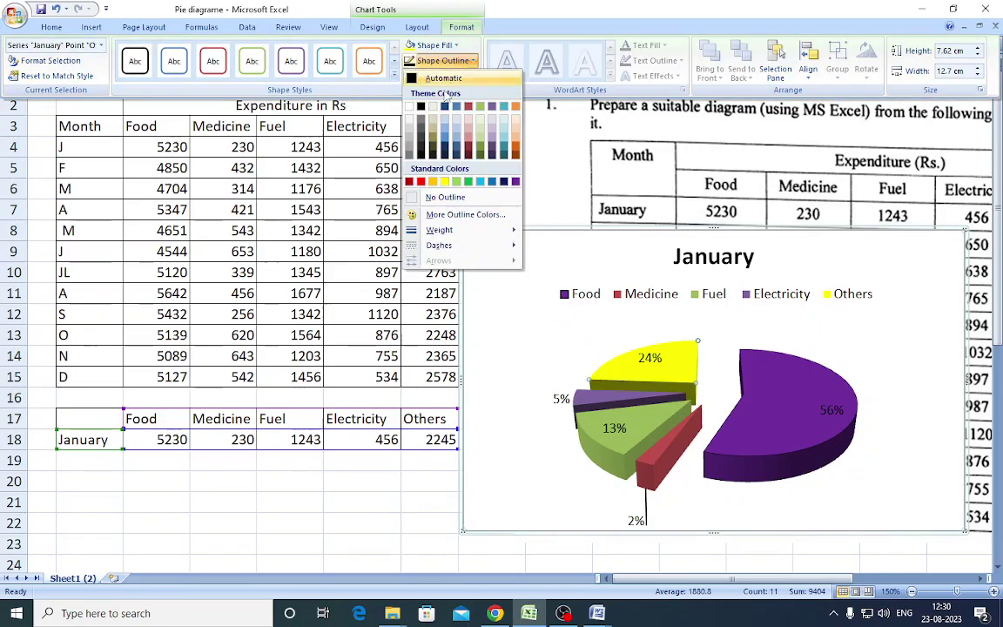
click(416, 78)
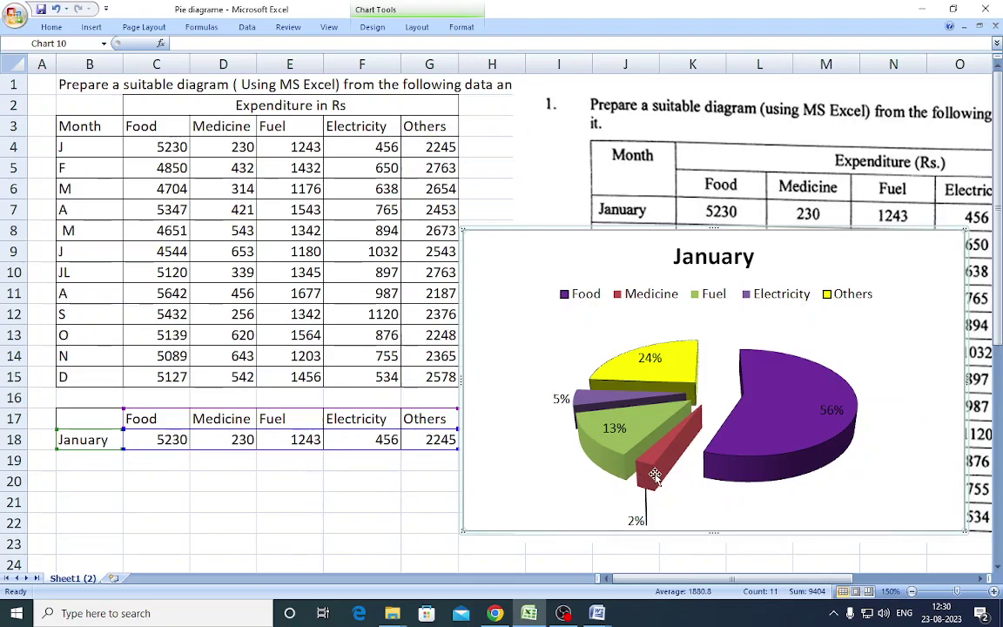
mouse_move(654, 476)
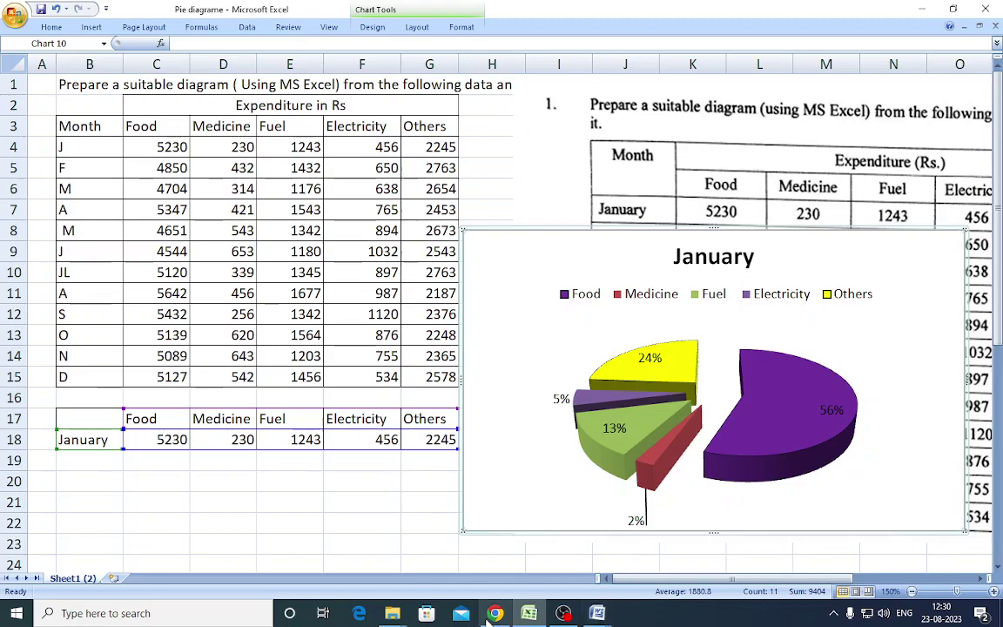
mouse_move(391, 613)
click(333, 579)
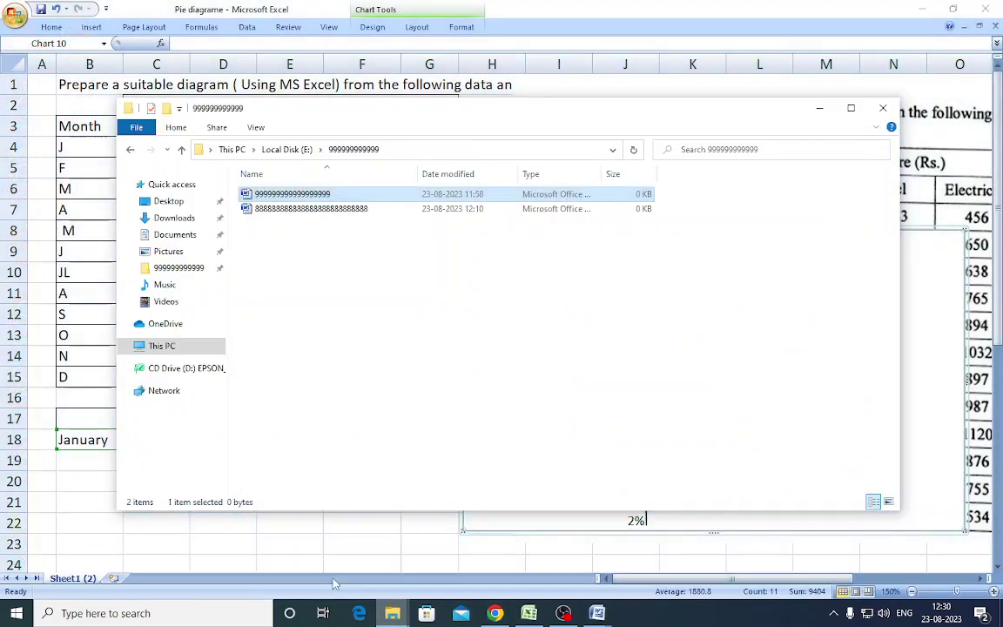
right_click(286, 245)
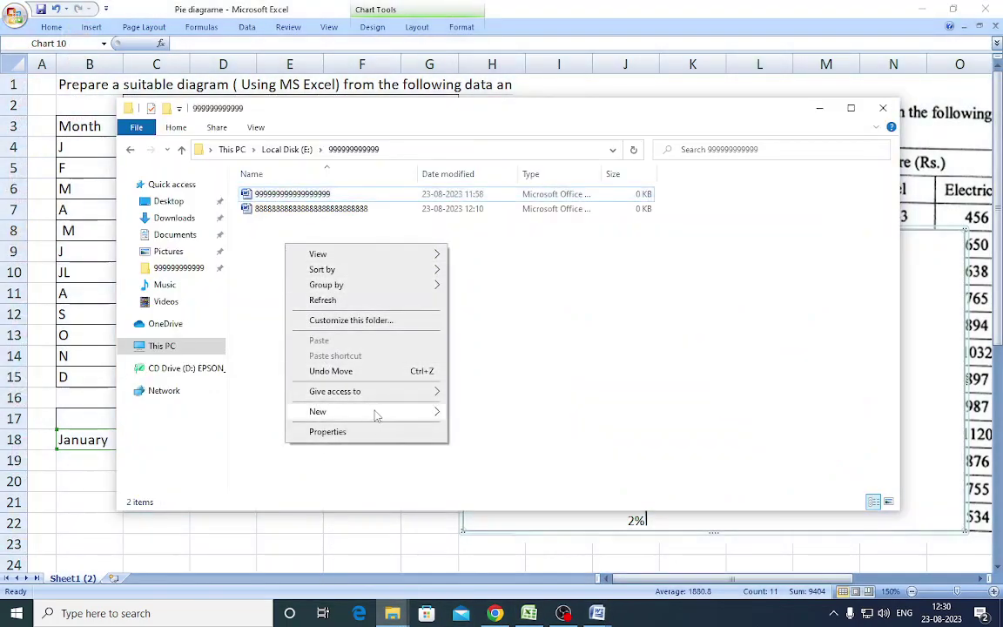
mouse_move(421, 416)
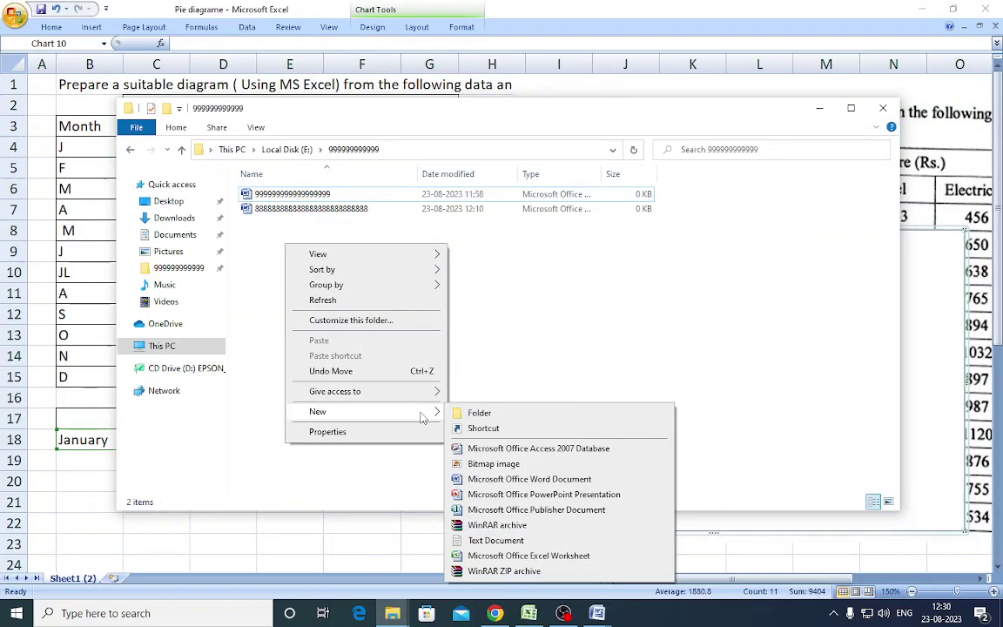
click(492, 478)
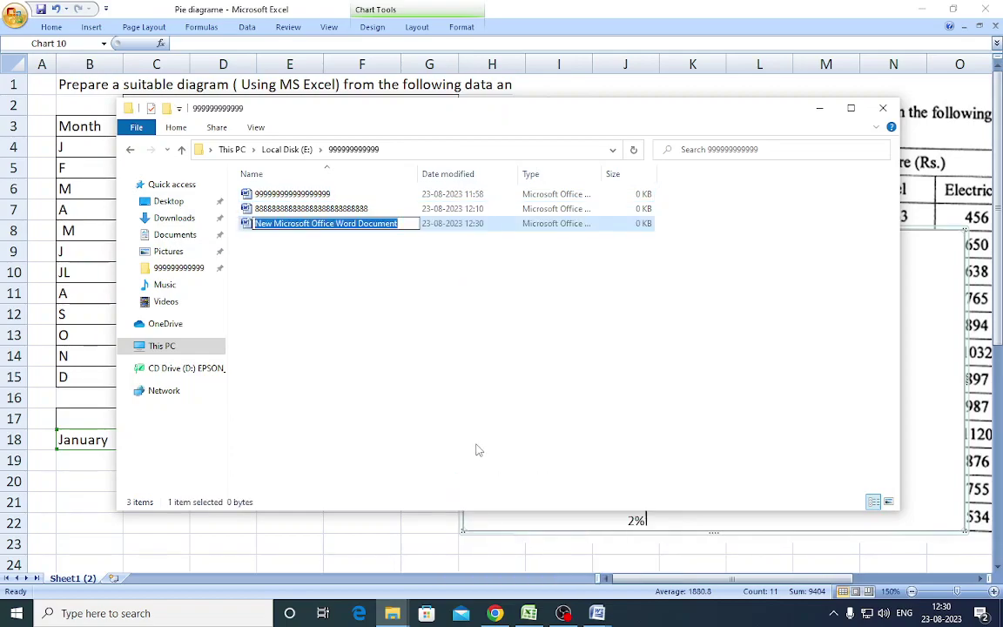
text(77)
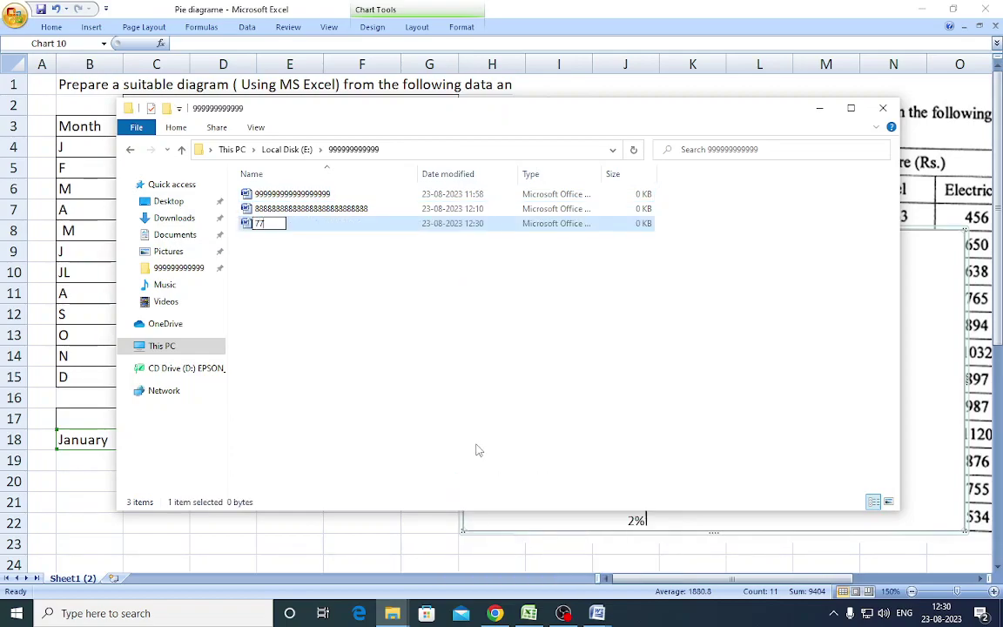
text(77777777777777777777777777)
key(Return)
key(Return)
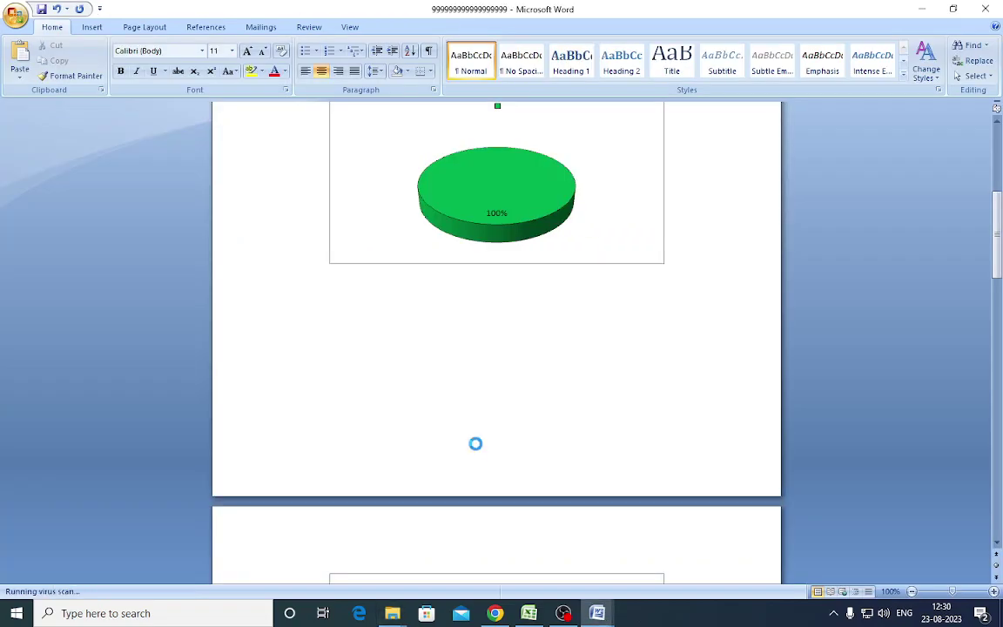
text(q.1)
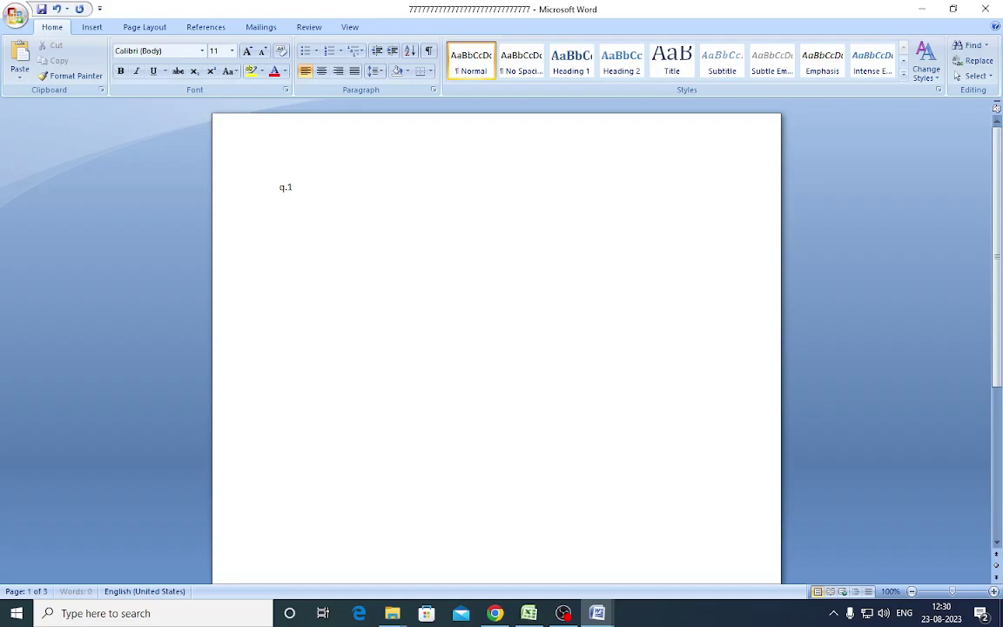
- Paste the January pie chart below q.1 and centre it on the page
key(ctrl+v)
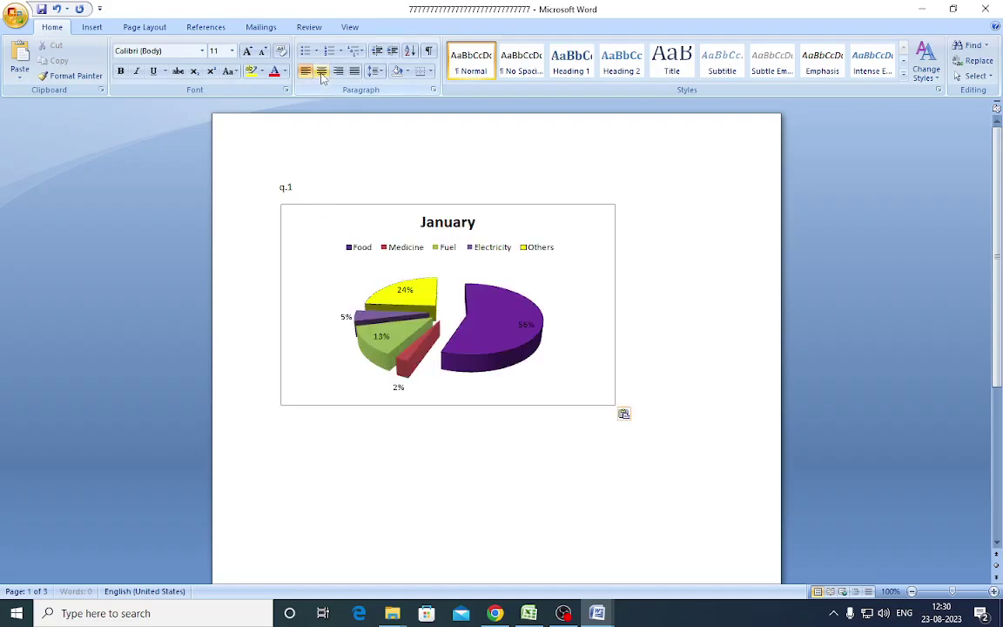
click(321, 70)
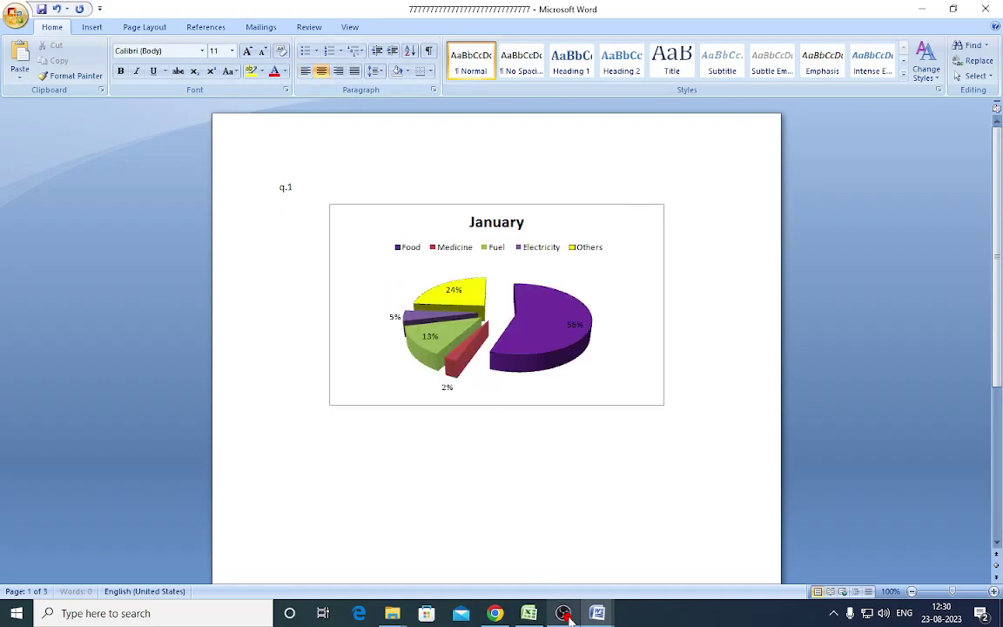
click(528, 612)
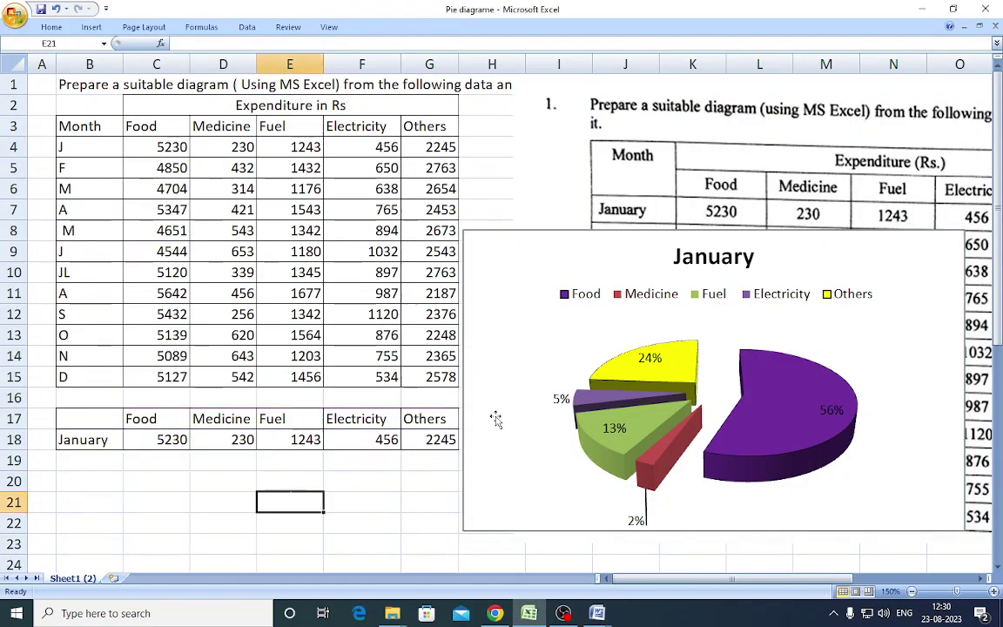
- Nudge the chart, then duplicate Sheet1 (2) as Sheet1 (3) using Move or Copy with Create a copy
drag(510, 280, 516, 276)
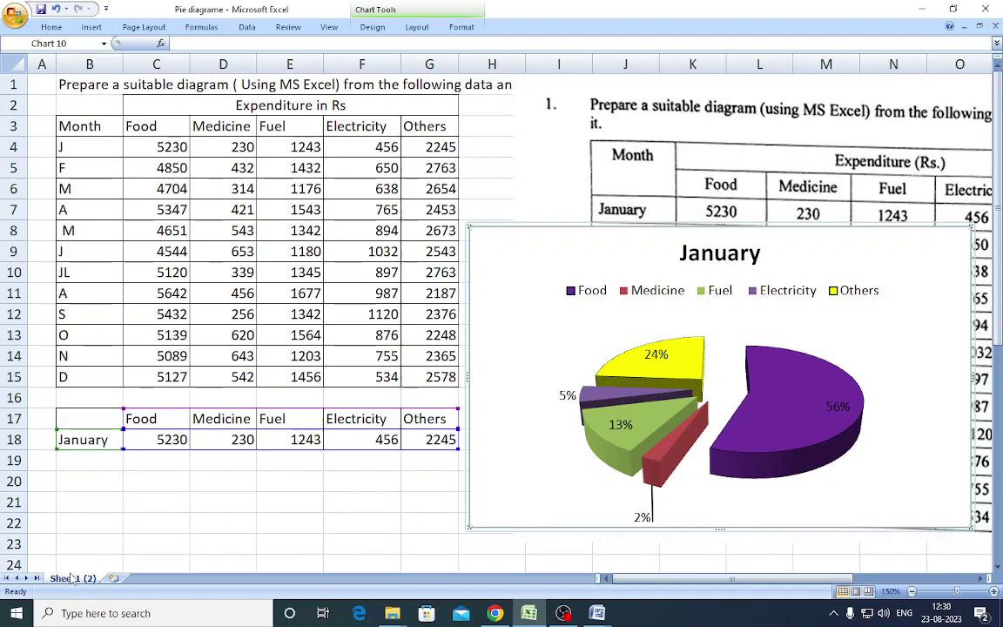
right_click(74, 581)
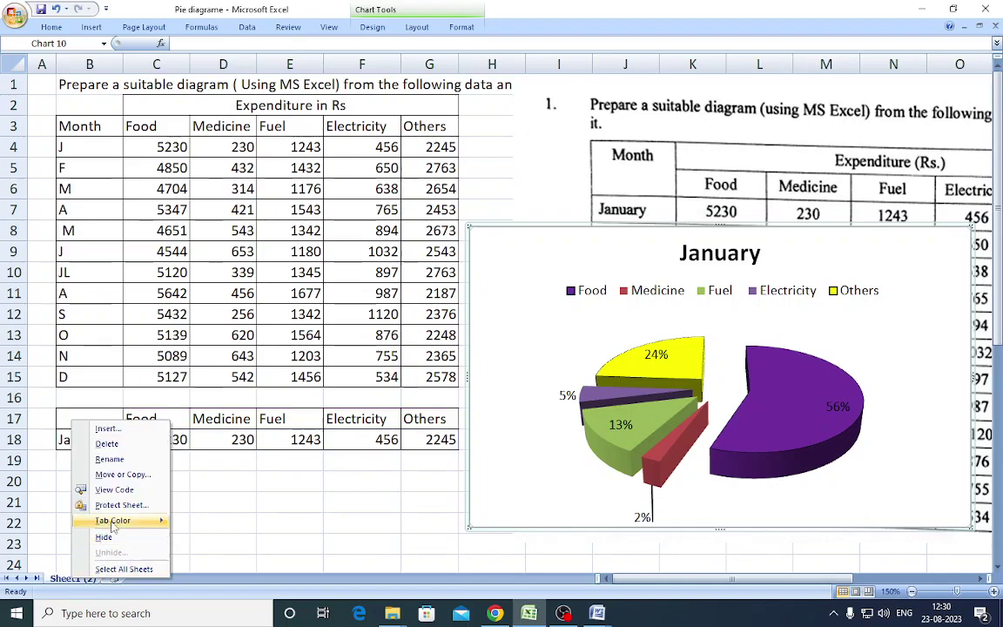
click(128, 474)
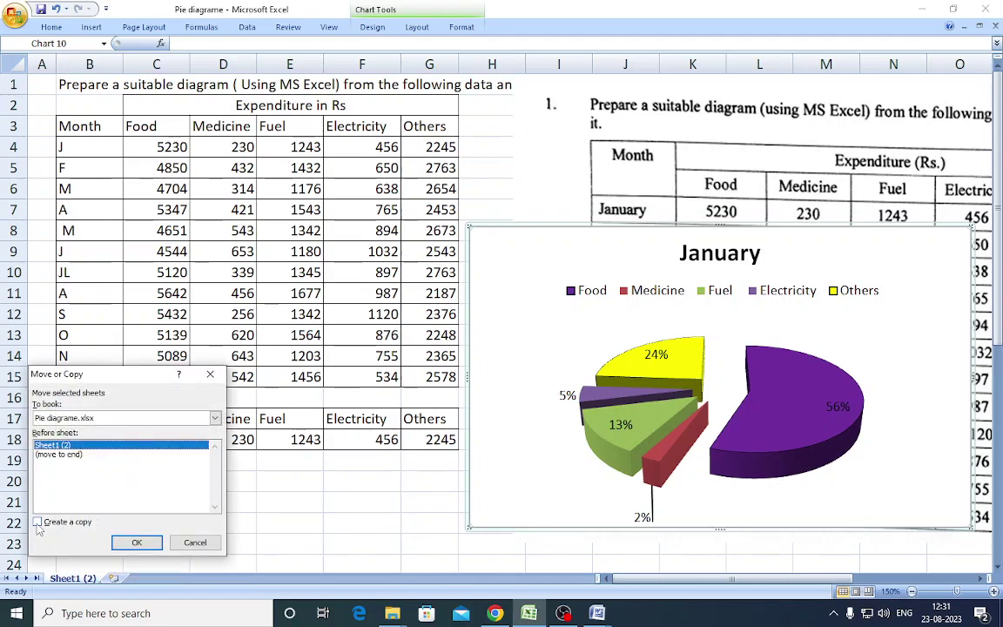
click(38, 522)
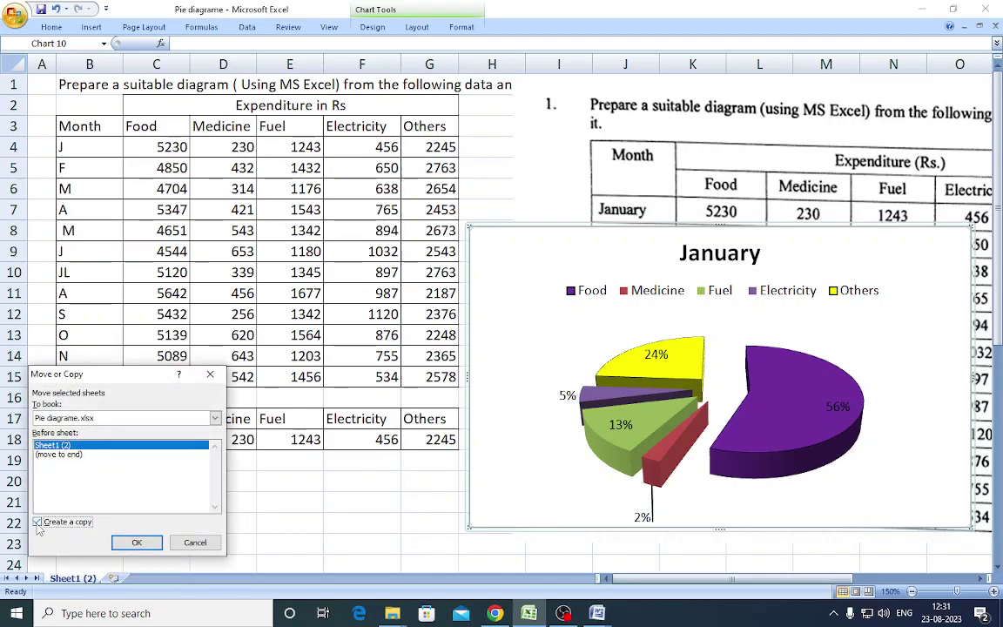
click(137, 543)
- Dismiss the invalid-references warning and spell out February in cell B5
click(500, 348)
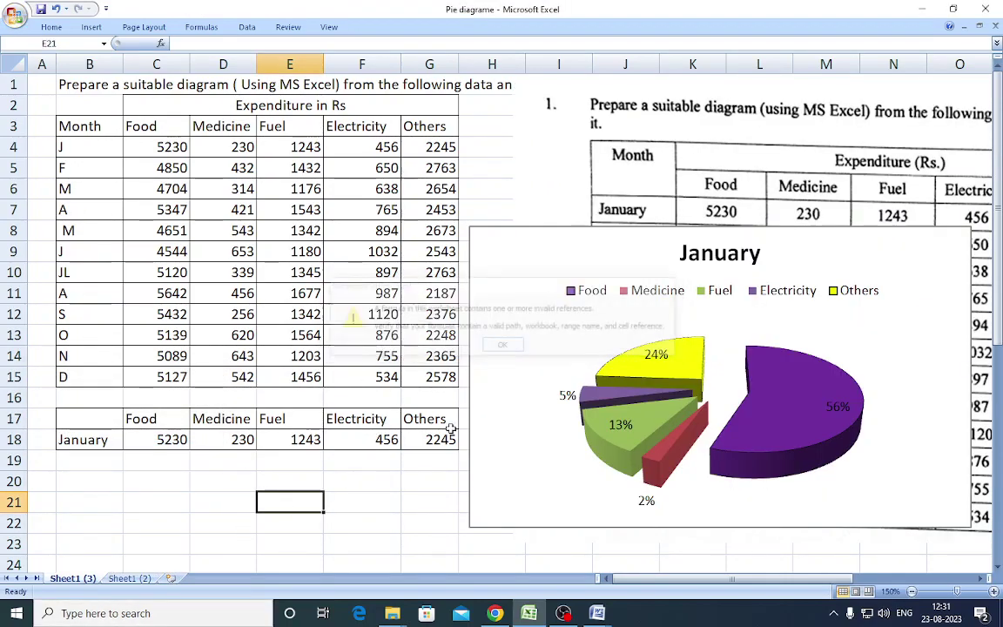
click(167, 486)
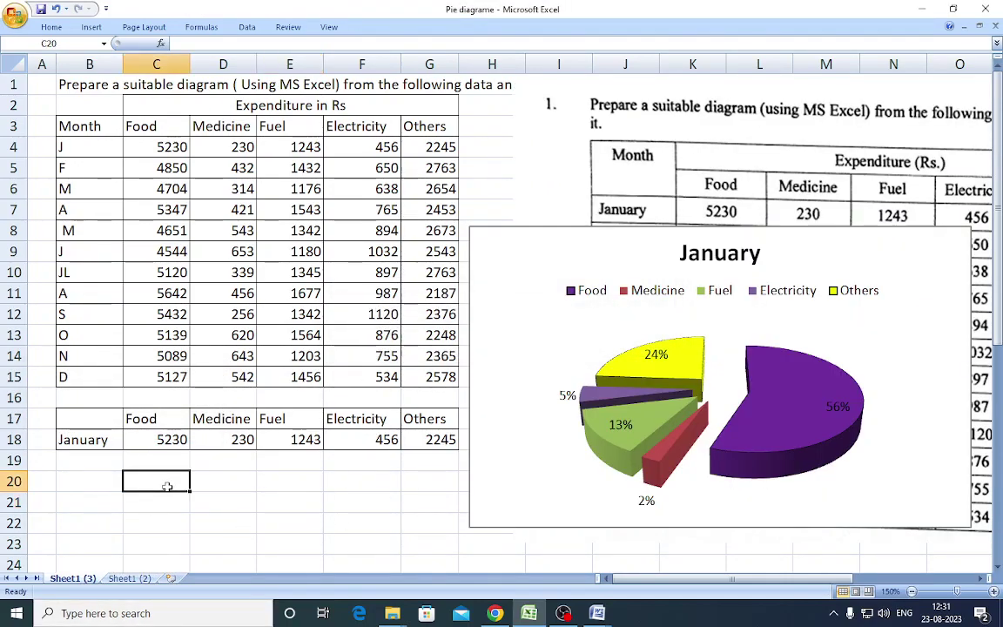
click(93, 169)
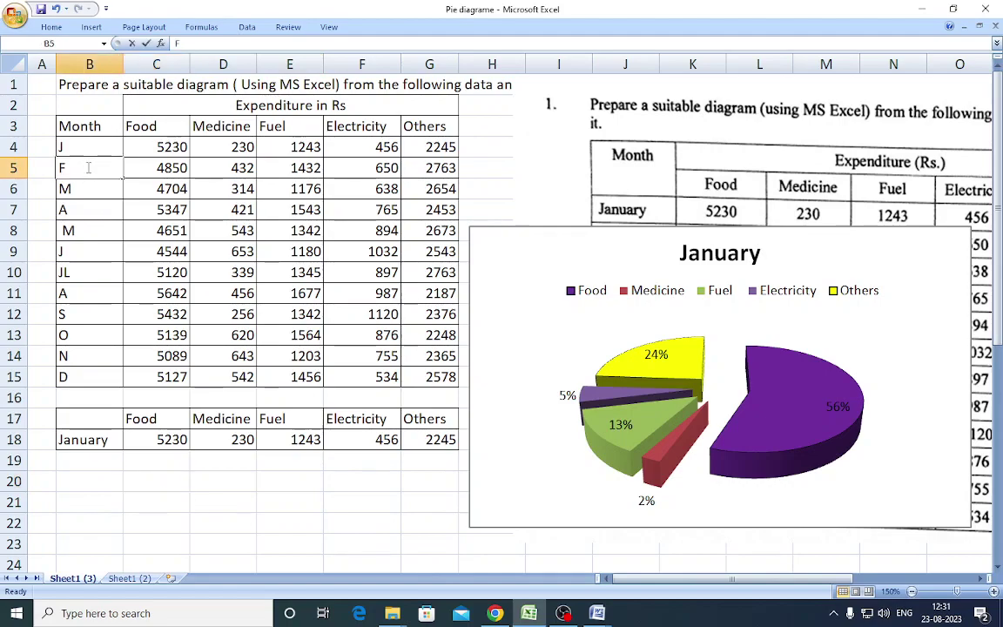
text(Febr)
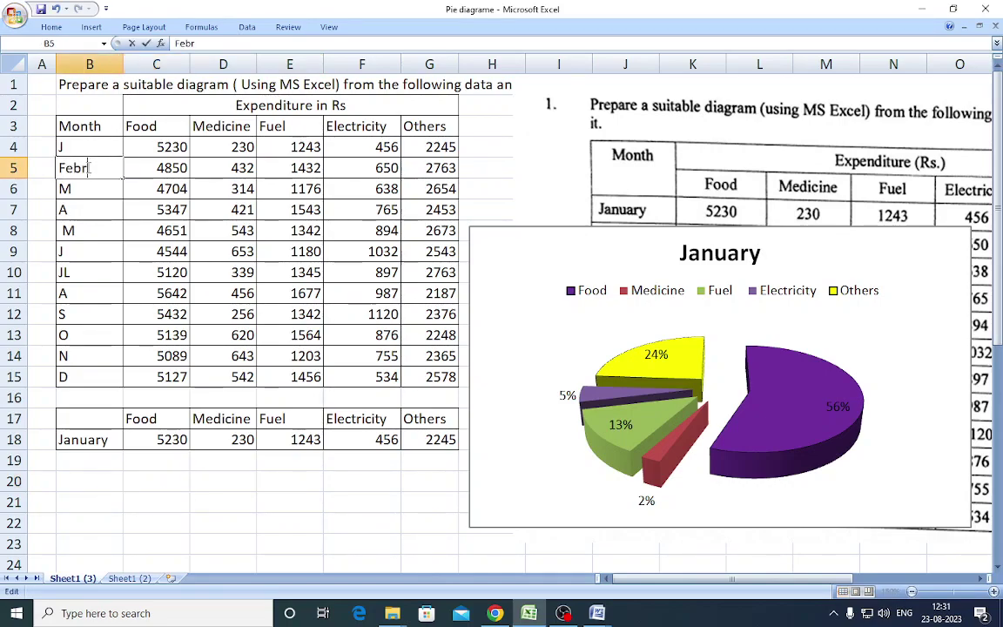
text(y)
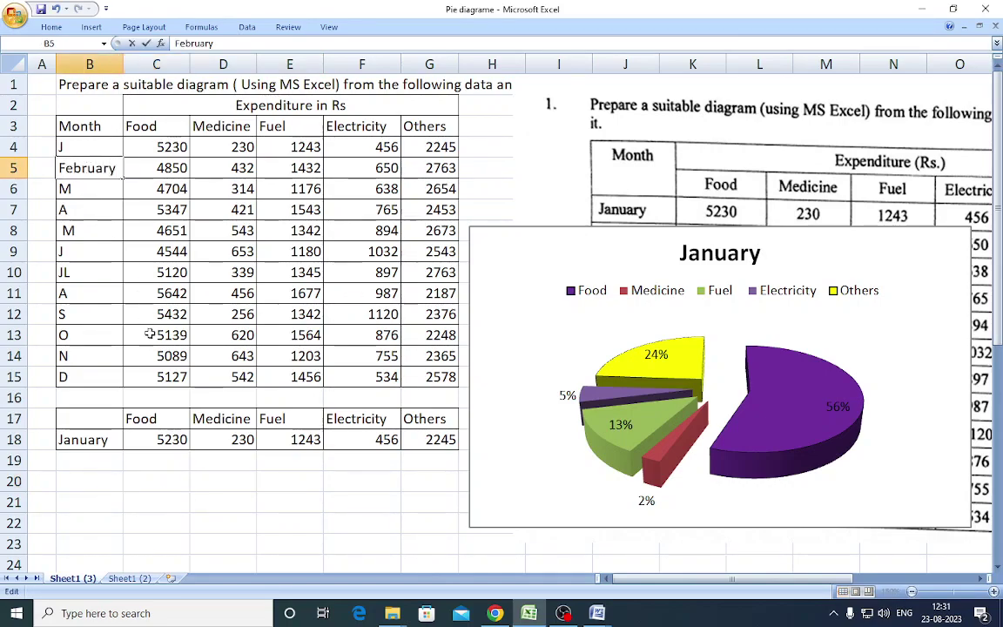
click(161, 480)
- Copy February's row B5:G5 into B18 so the pie chart shows February, then select the chart
drag(87, 167, 403, 170)
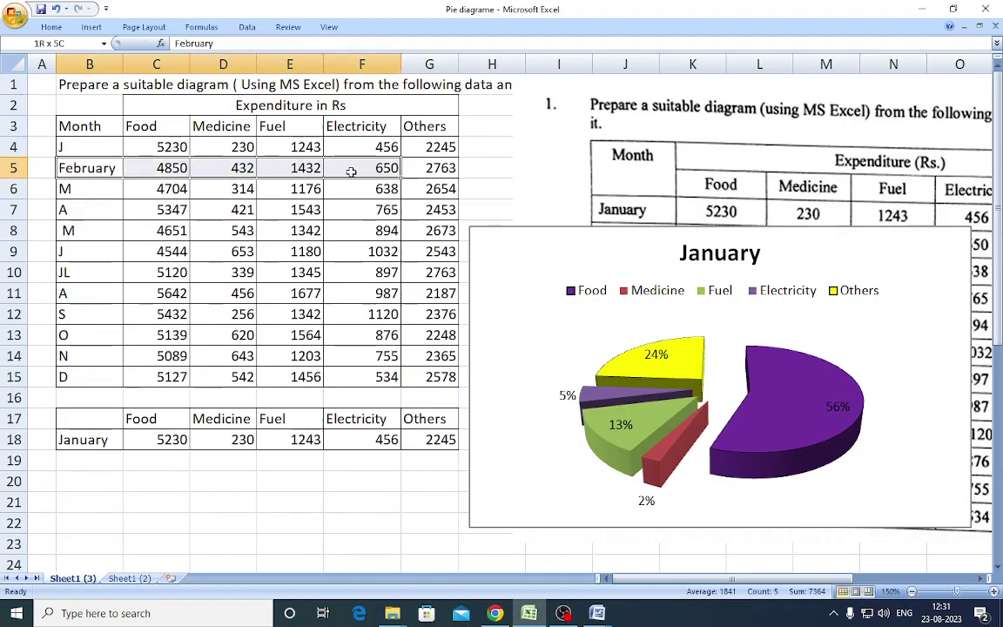
key(ctrl+c)
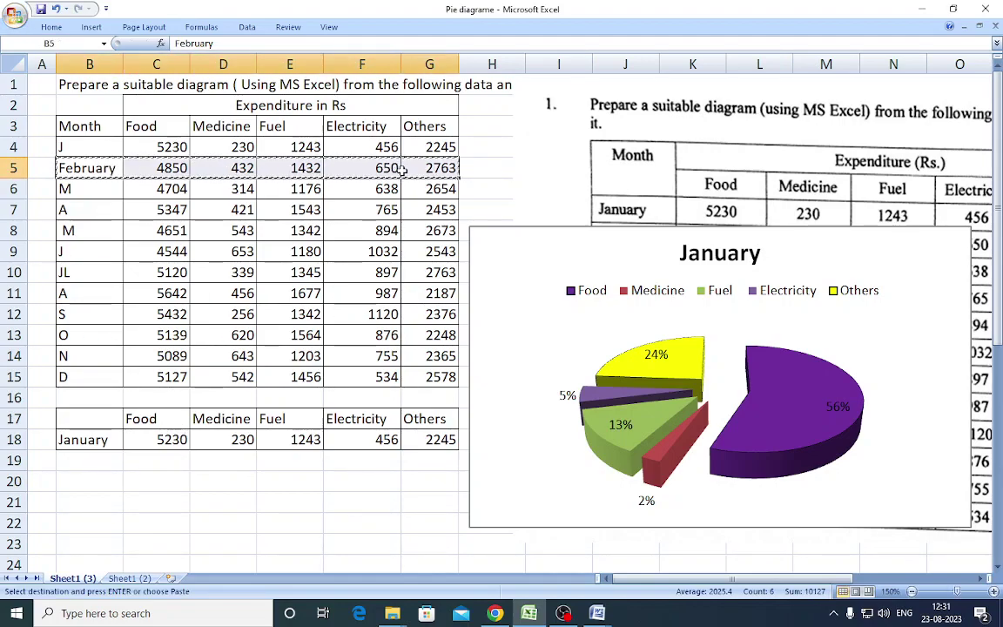
click(92, 440)
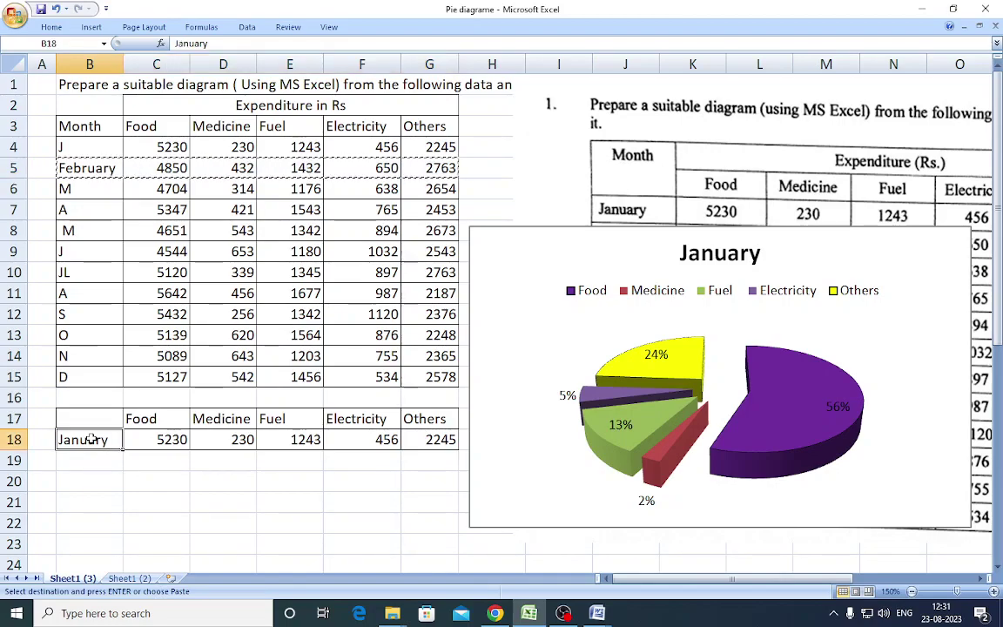
key(ctrl+v)
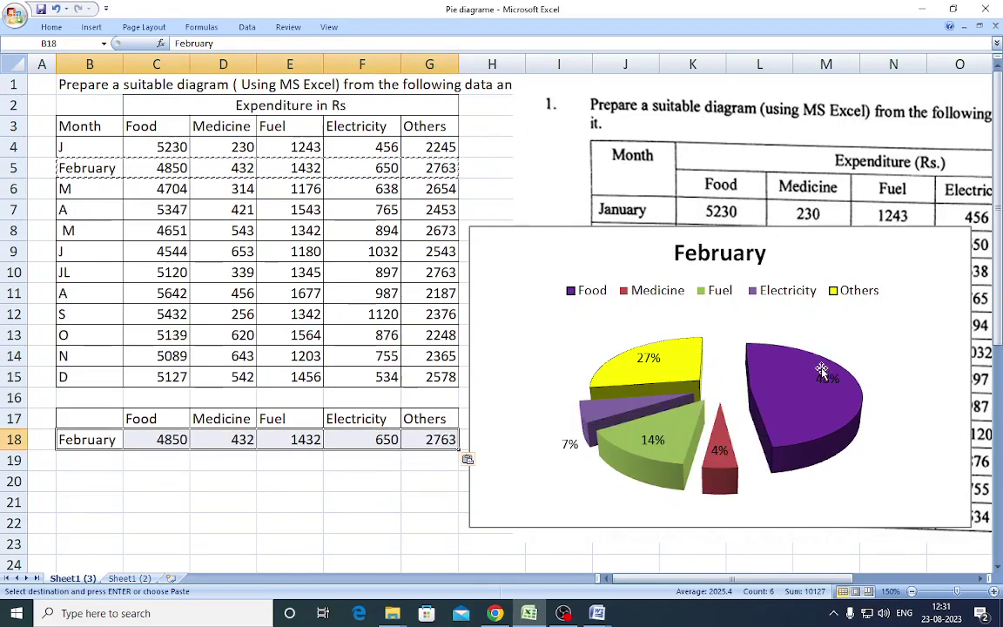
click(503, 255)
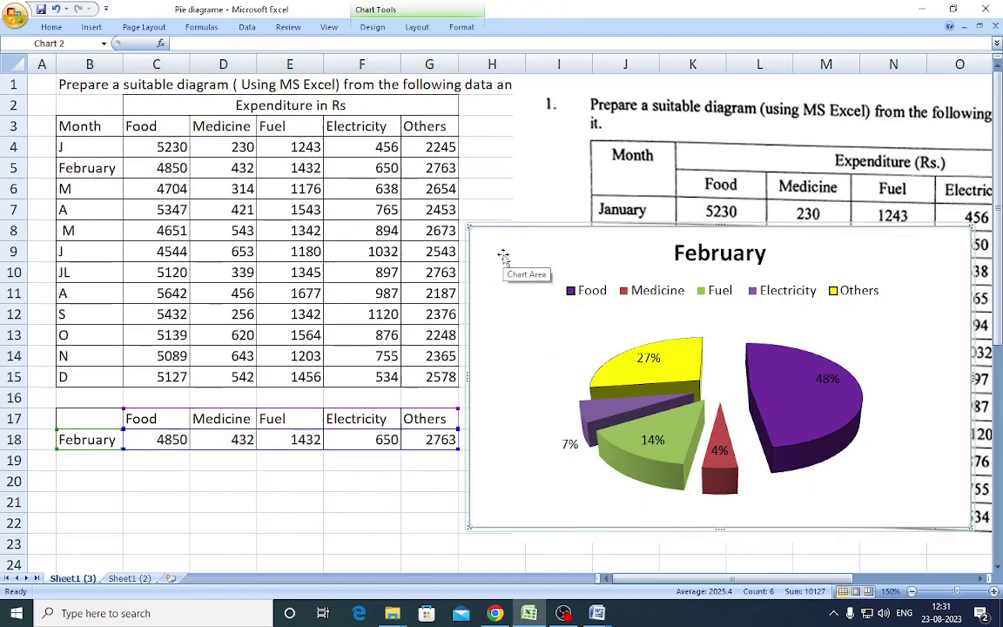
- Paste the February pie chart below the January chart in the Word document, then return to Excel
mouse_move(597, 613)
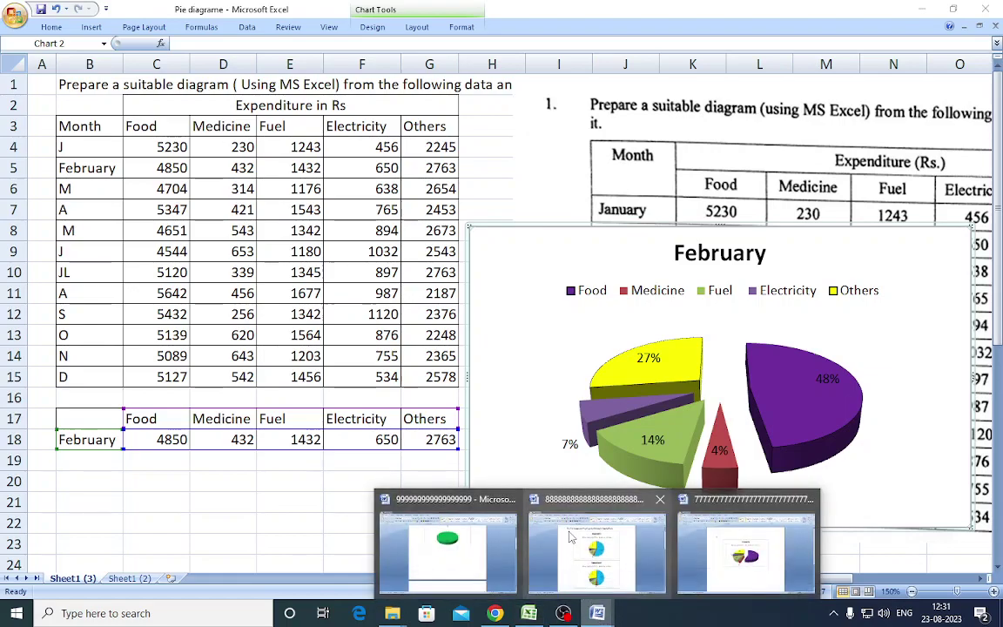
click(459, 566)
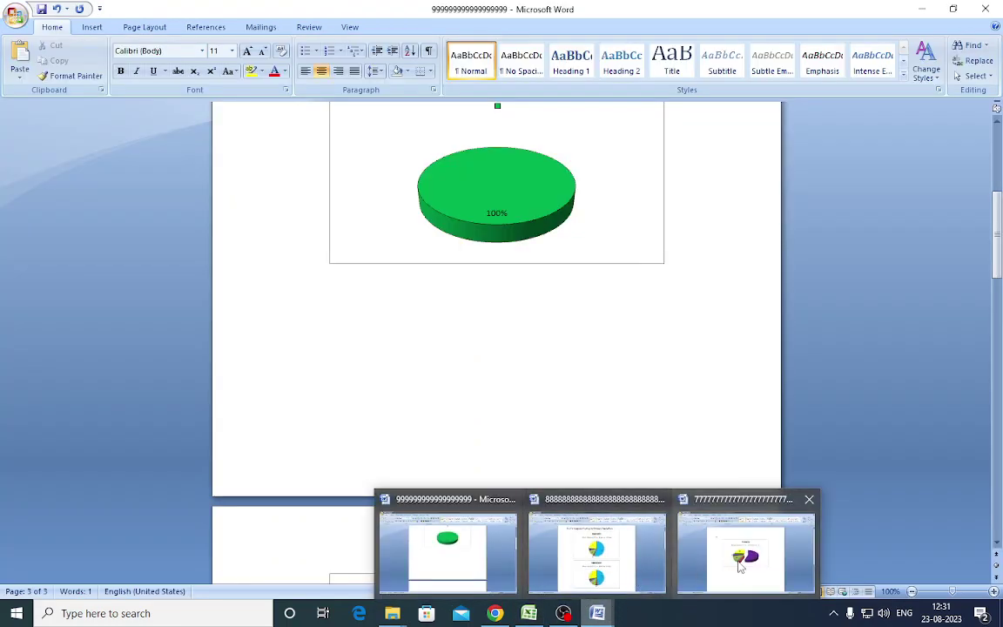
click(745, 554)
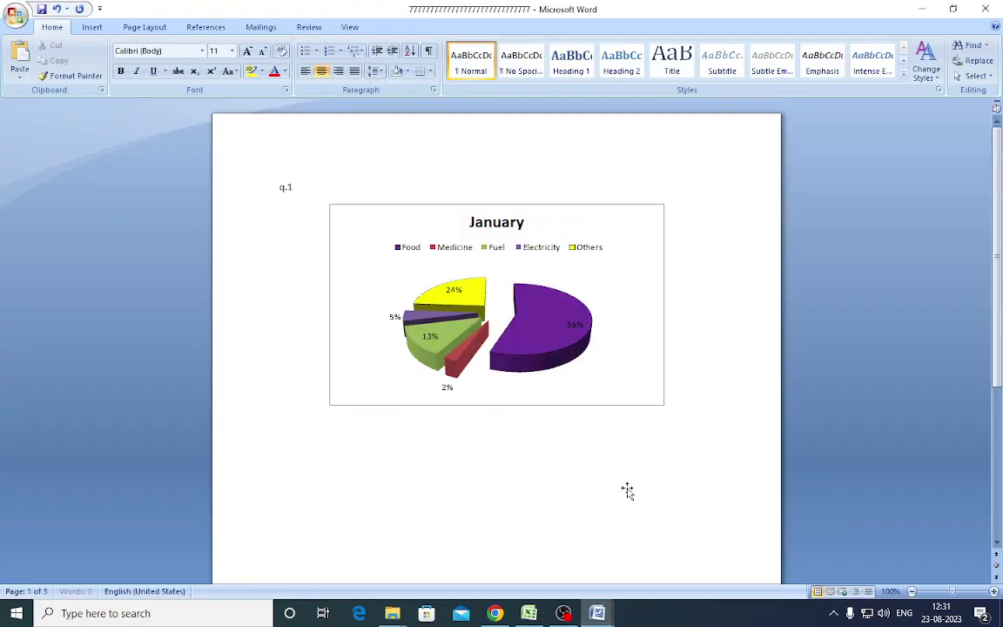
key(ctrl+v)
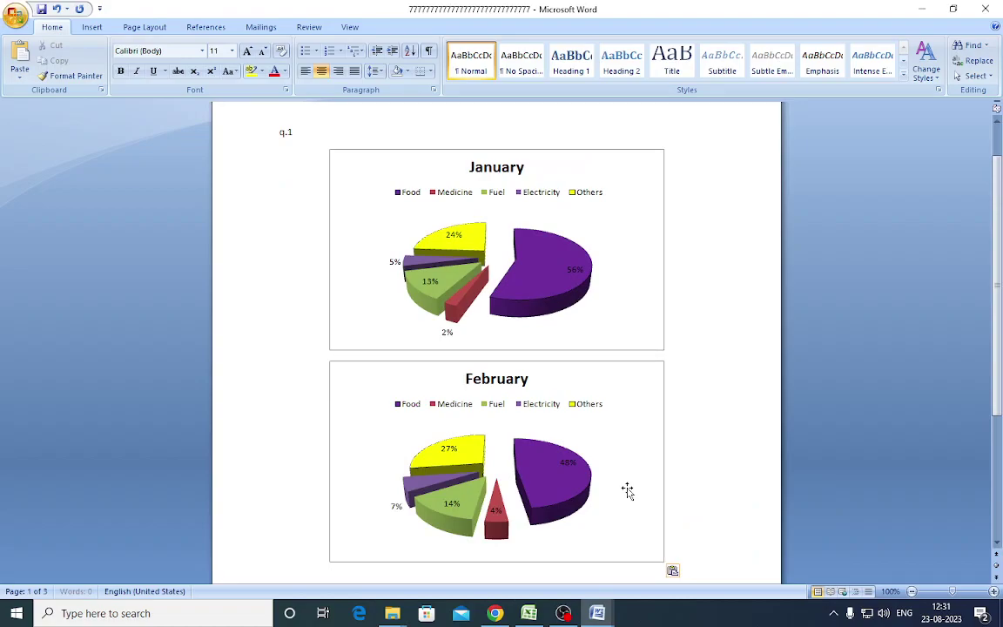
key(alt+Tab)
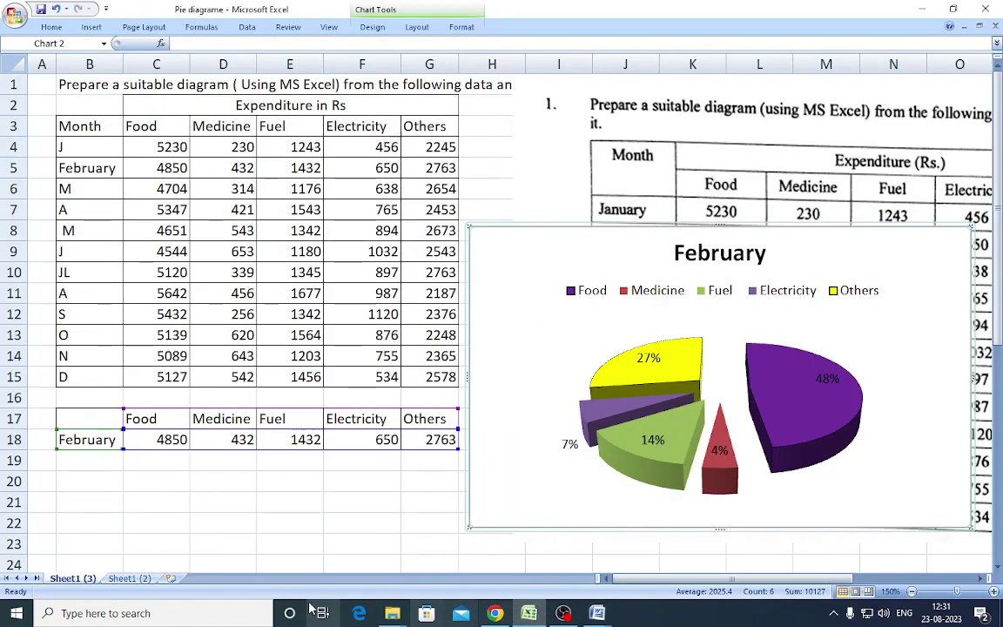
- Duplicate Sheet1 (3) as a new Sheet1 (4) copy and dismiss the invalid-references warning
click(170, 522)
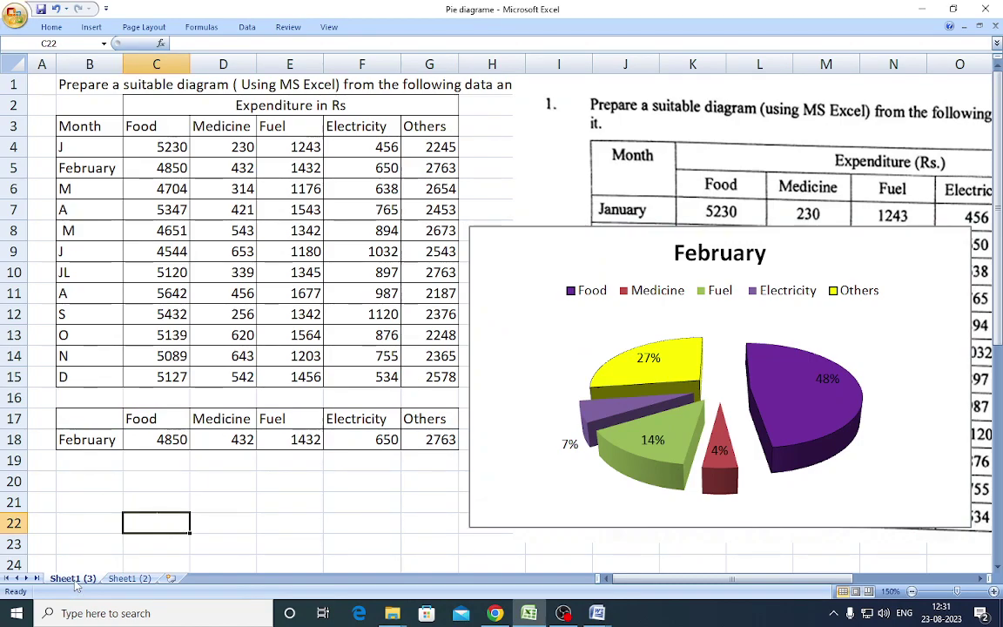
right_click(75, 581)
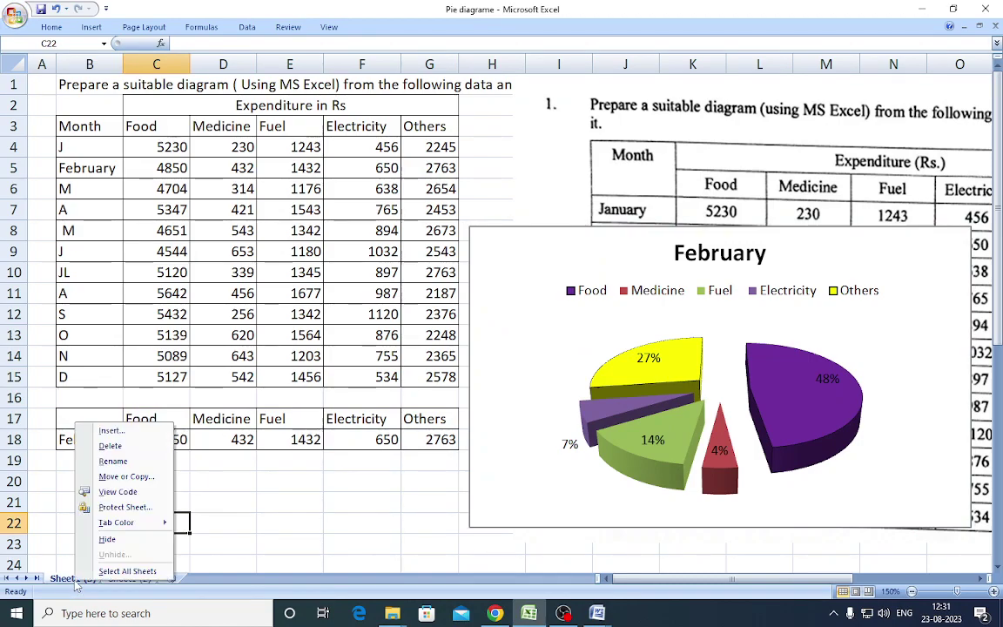
click(137, 478)
click(53, 528)
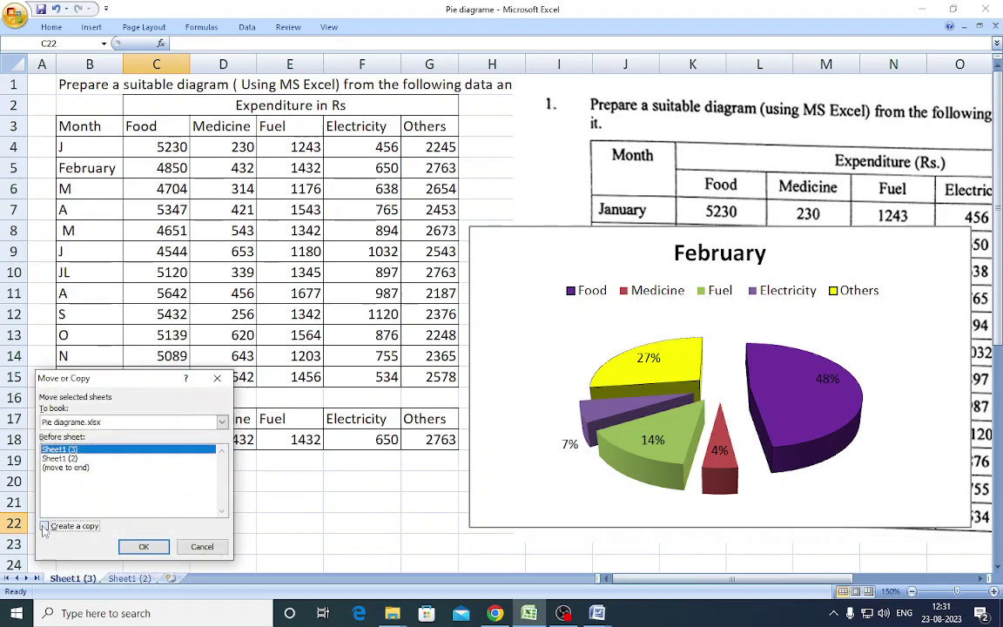
click(144, 548)
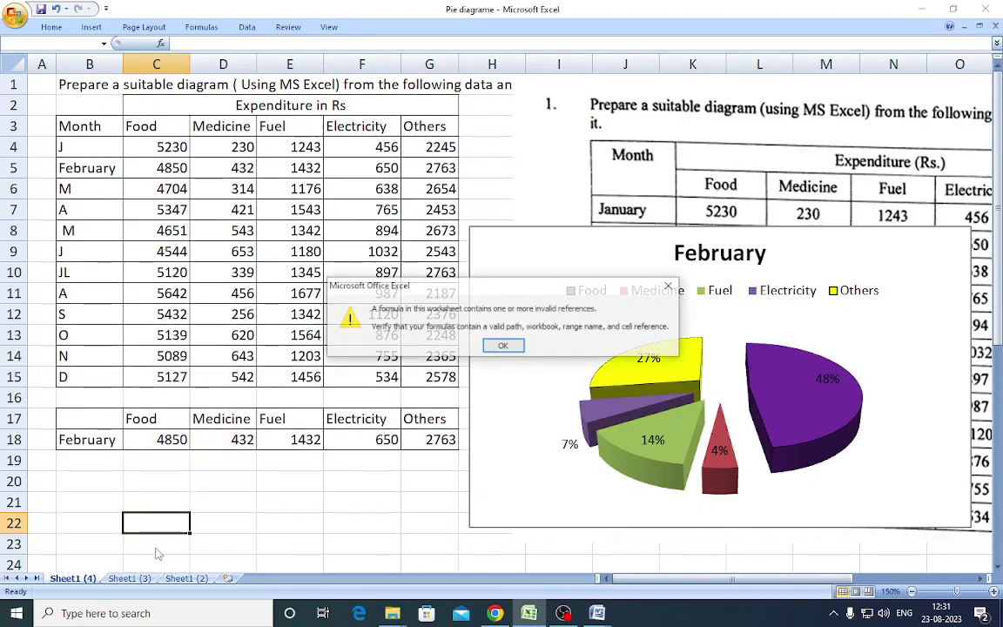
click(505, 347)
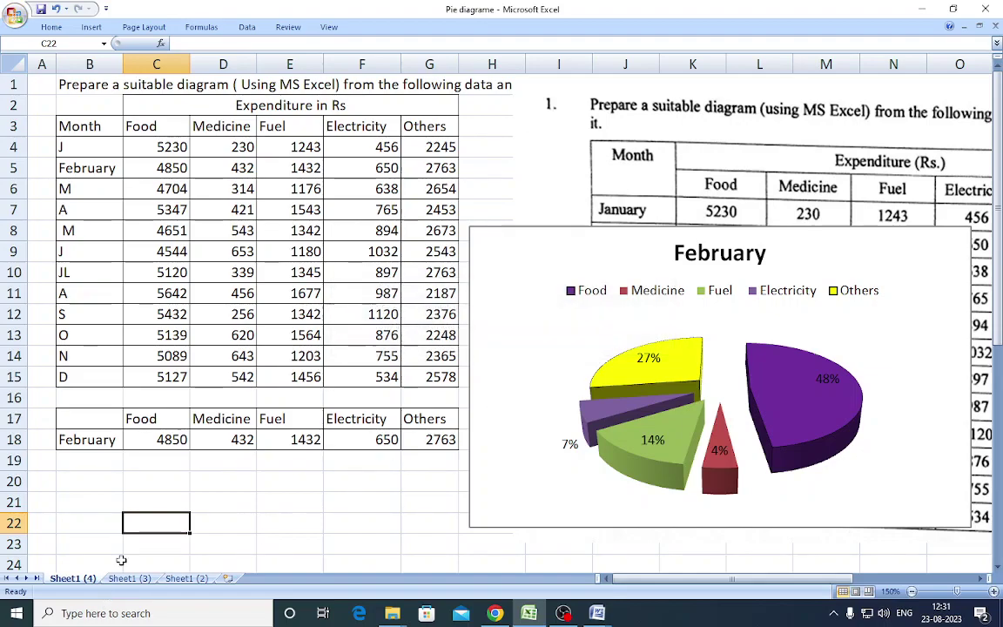
- Rename B6 to March and copy the March row B6:G6 into B18 for the chart
double_click(97, 184)
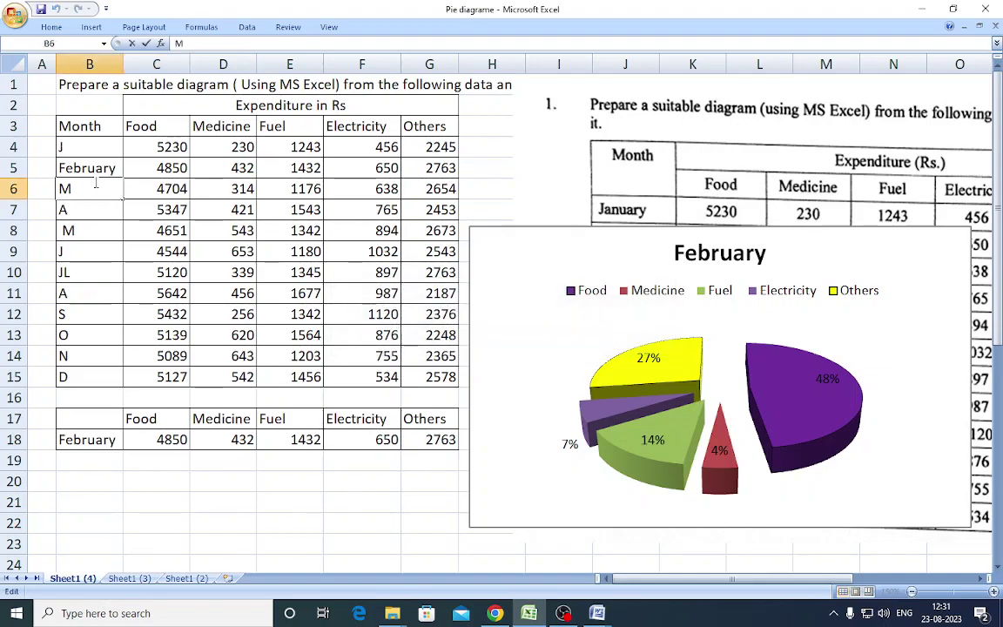
text(arch)
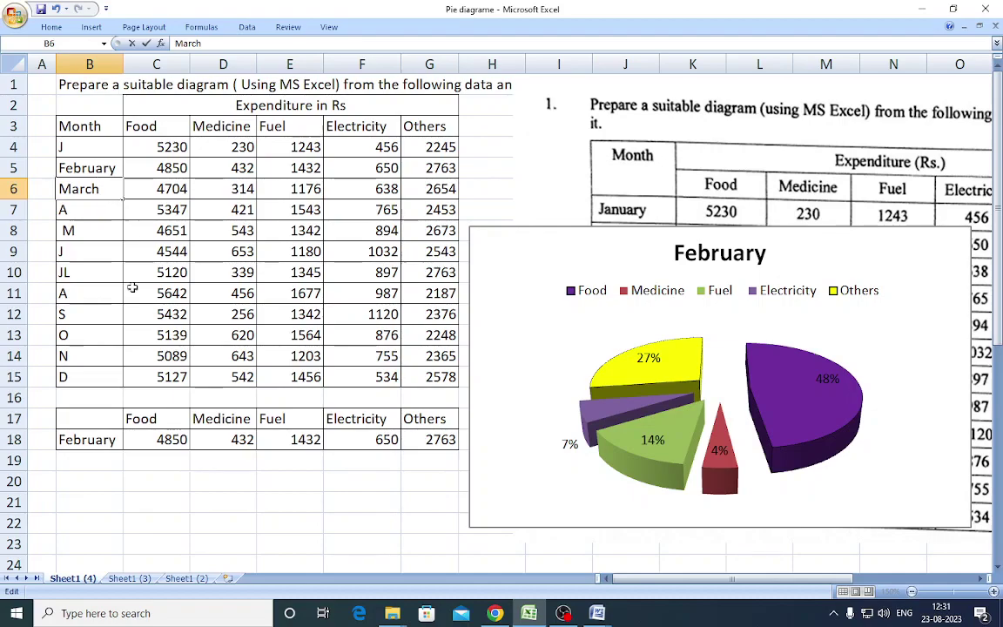
click(155, 416)
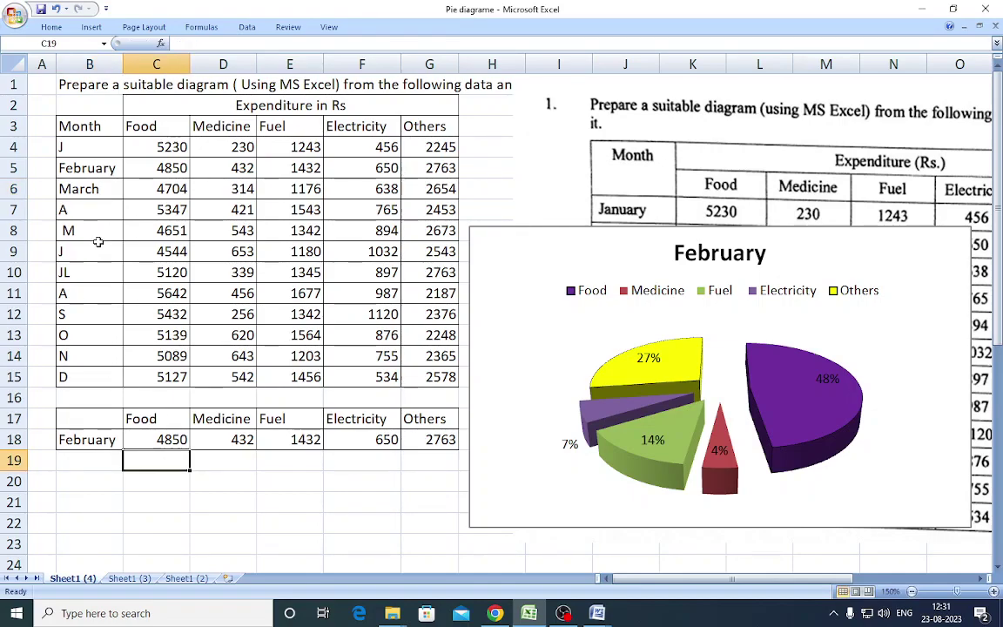
drag(84, 185, 410, 191)
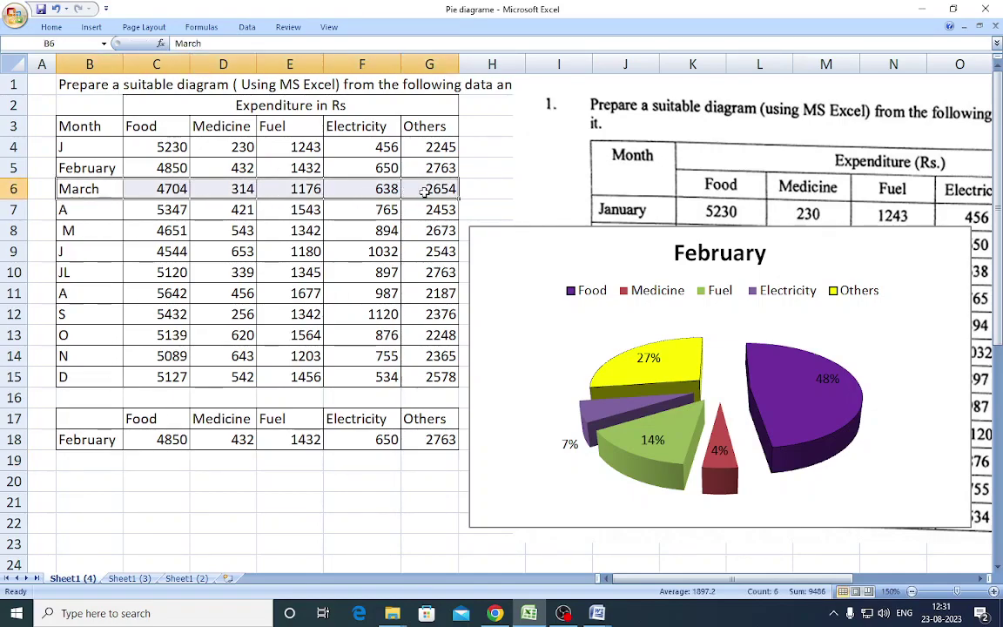
key(ctrl+c)
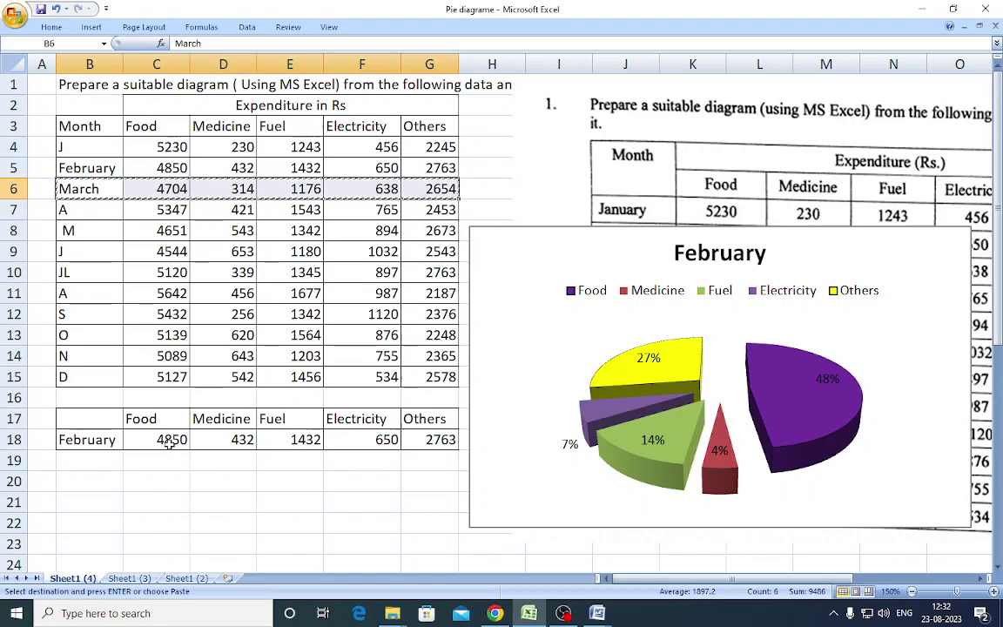
click(112, 441)
key(ctrl+v)
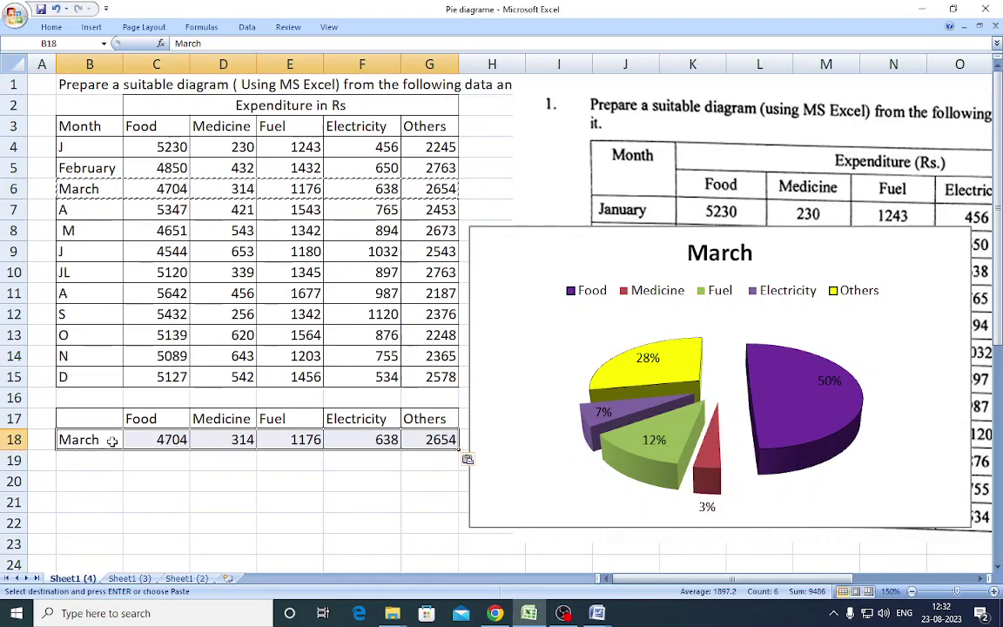
- Copy the March pie chart and paste it into Word after February, then return to Excel
click(506, 264)
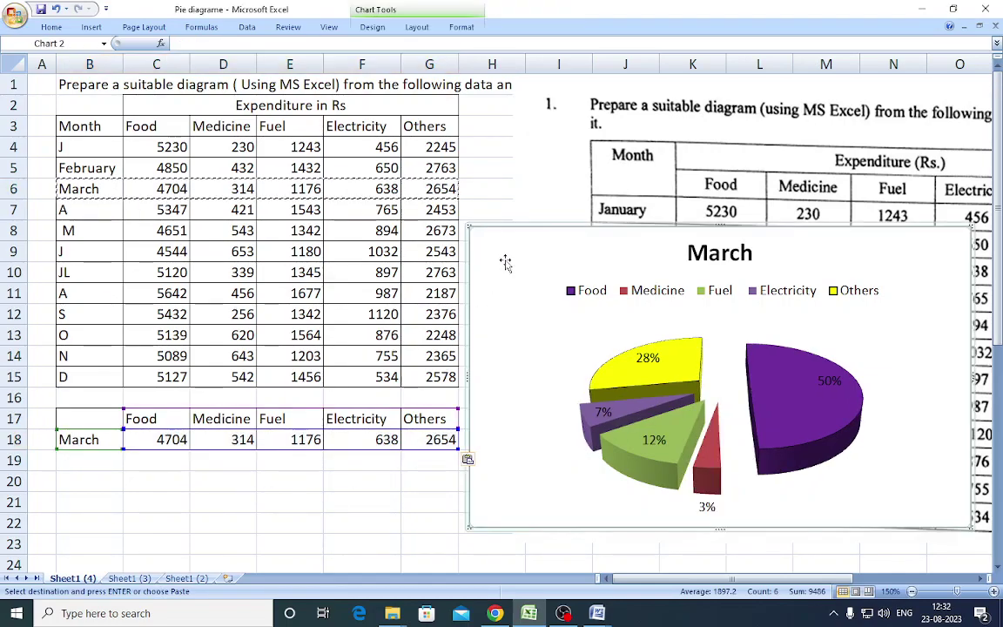
key(Escape)
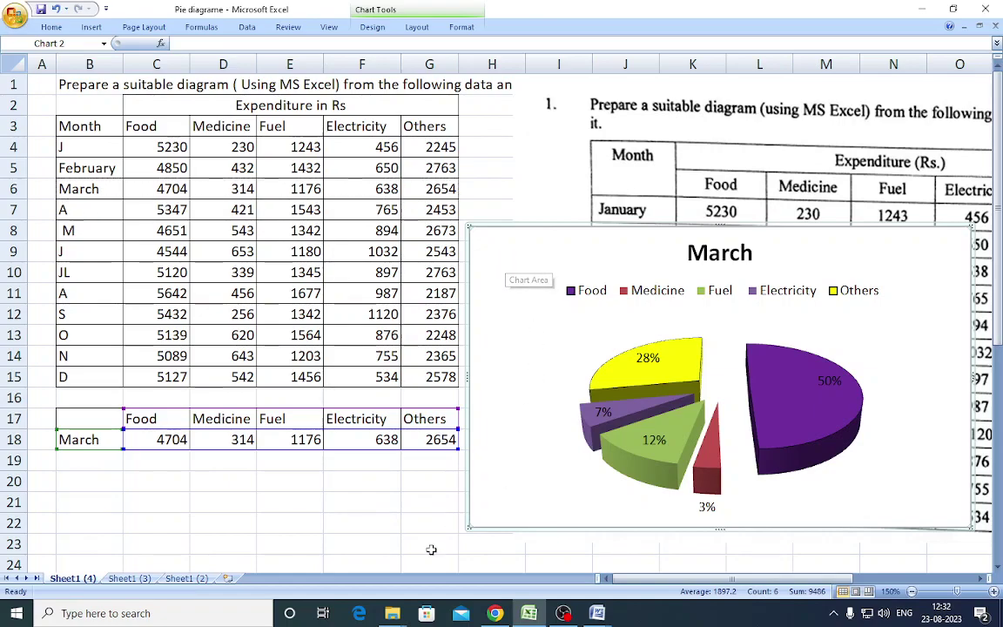
mouse_move(598, 613)
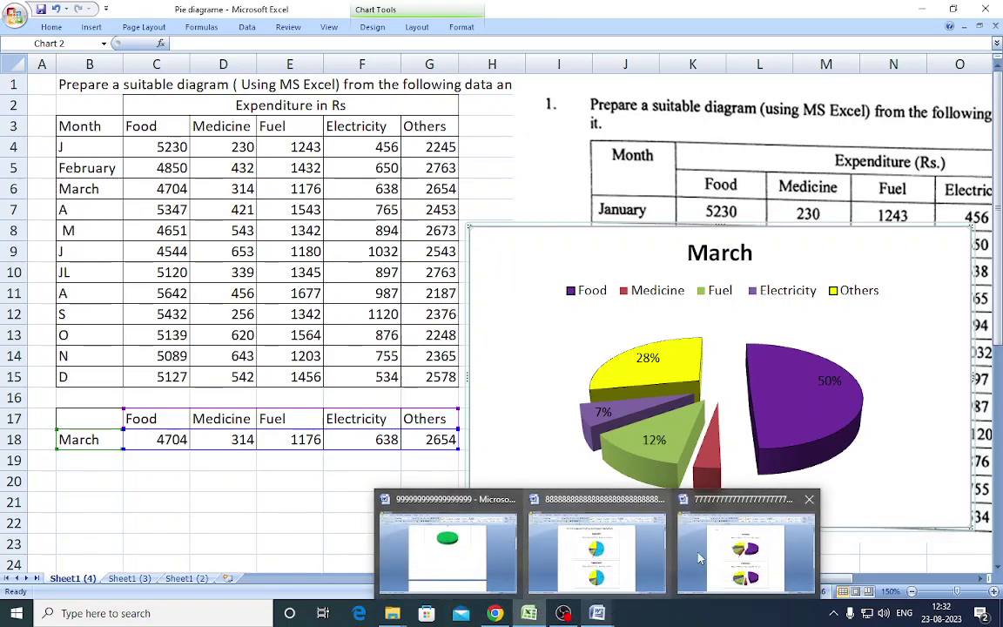
click(627, 497)
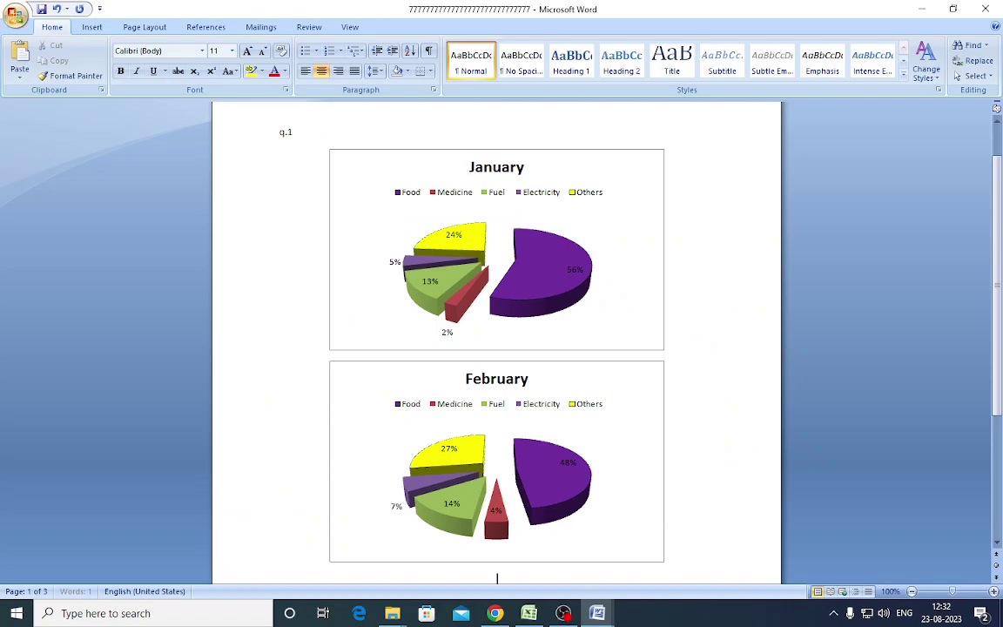
key(ctrl+v)
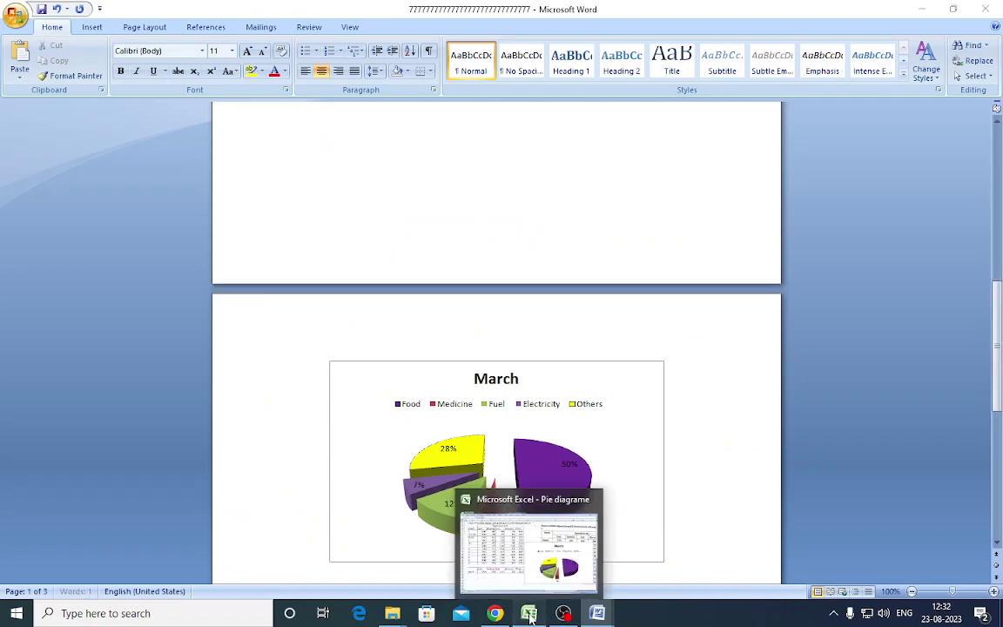
click(529, 615)
- Duplicate the worksheet as a new Sheet1 (5) copy and dismiss the warning
click(178, 521)
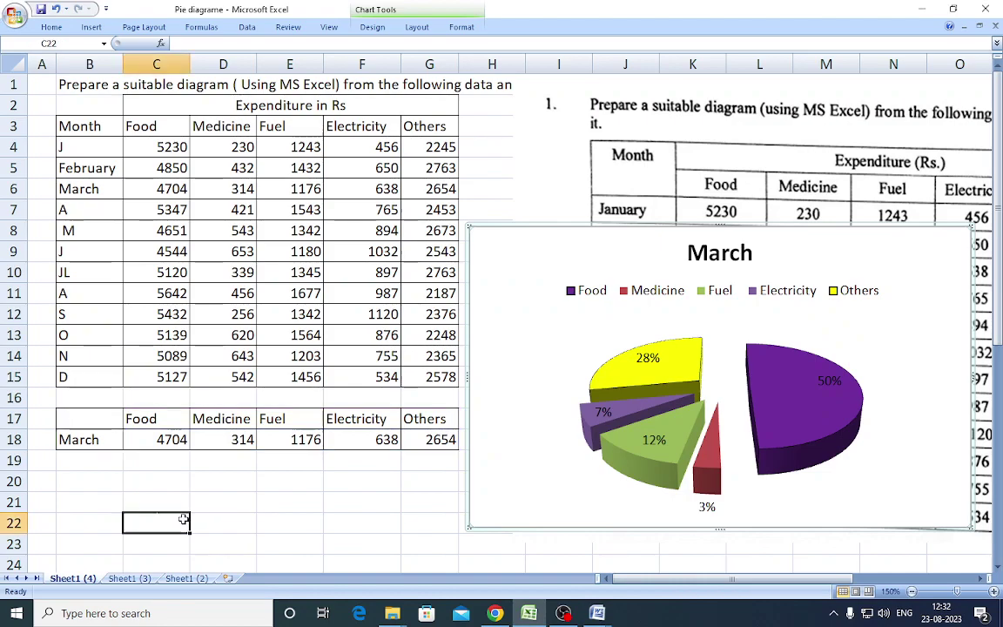
right_click(73, 581)
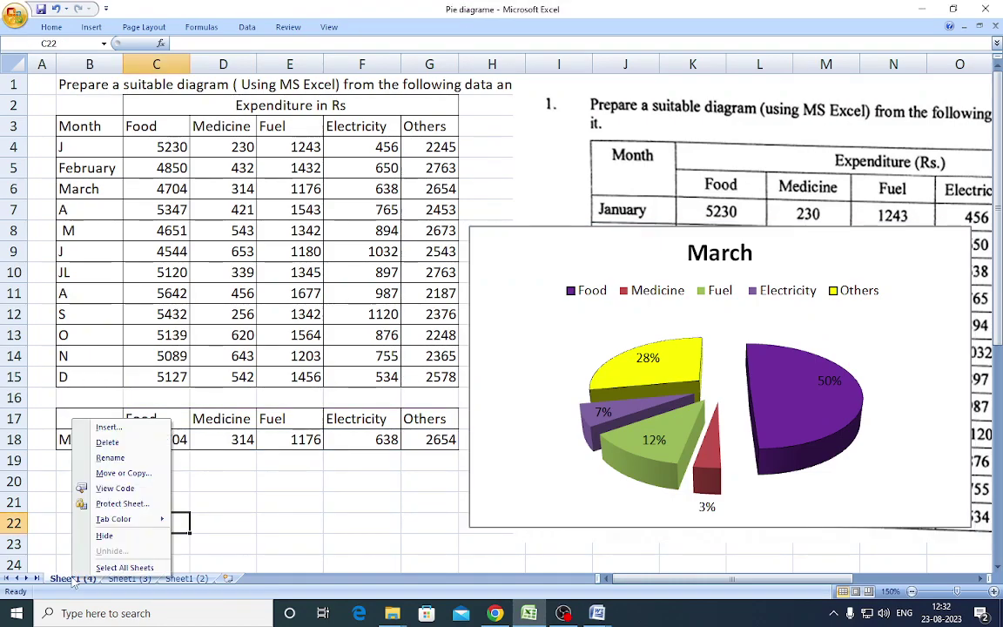
click(117, 472)
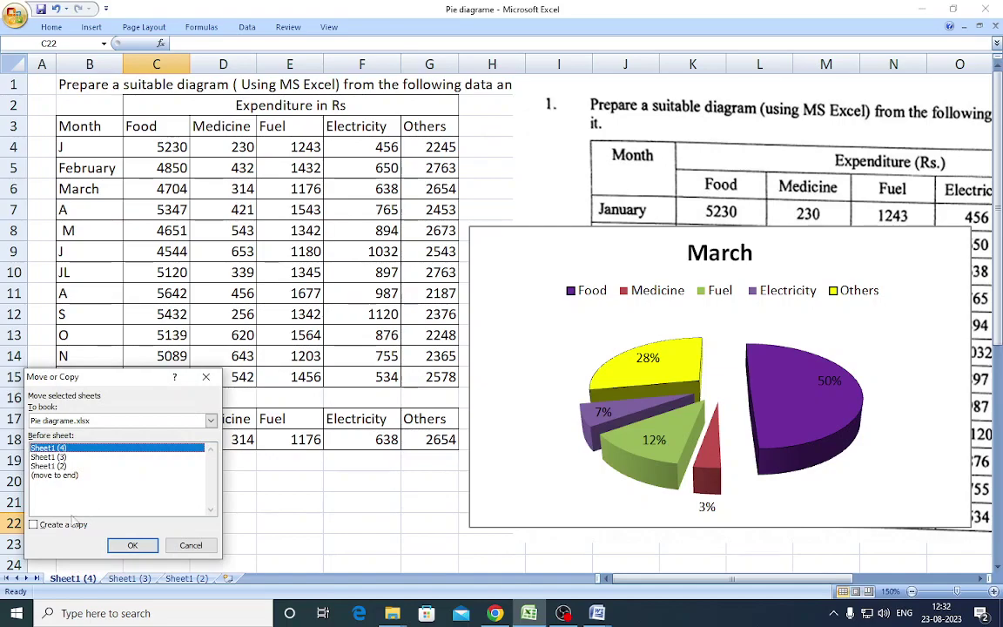
click(35, 525)
click(129, 547)
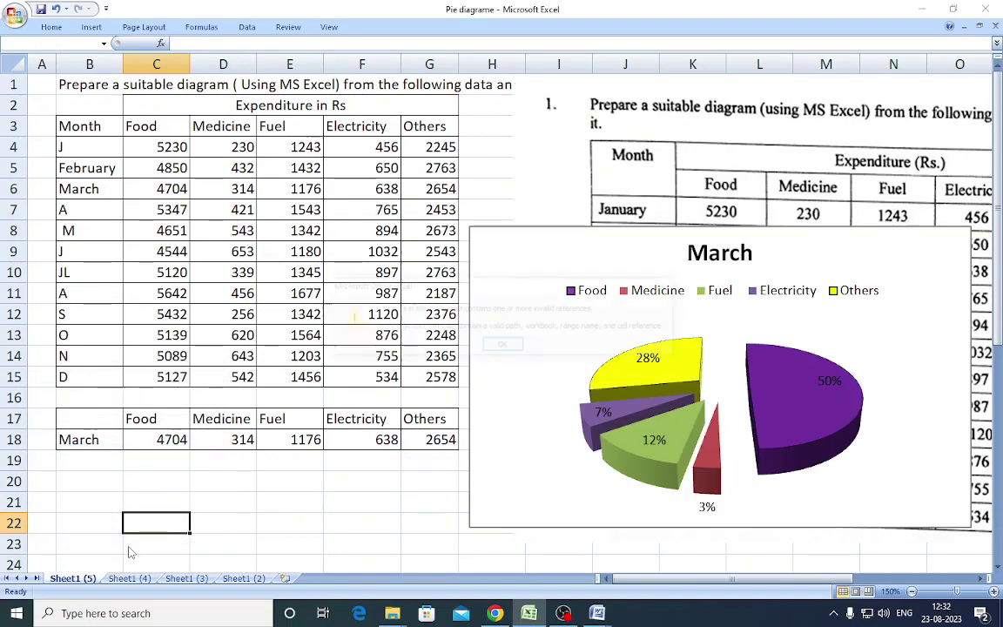
key(Return)
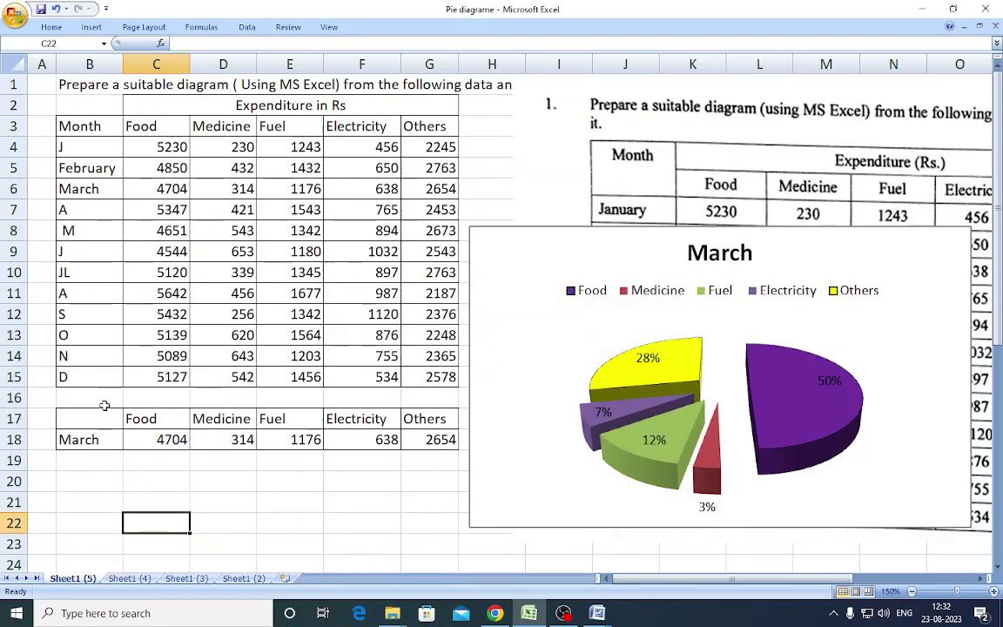
- Spell out April in B7 and copy the April row into B18 for the chart
click(100, 210)
double_click(101, 209)
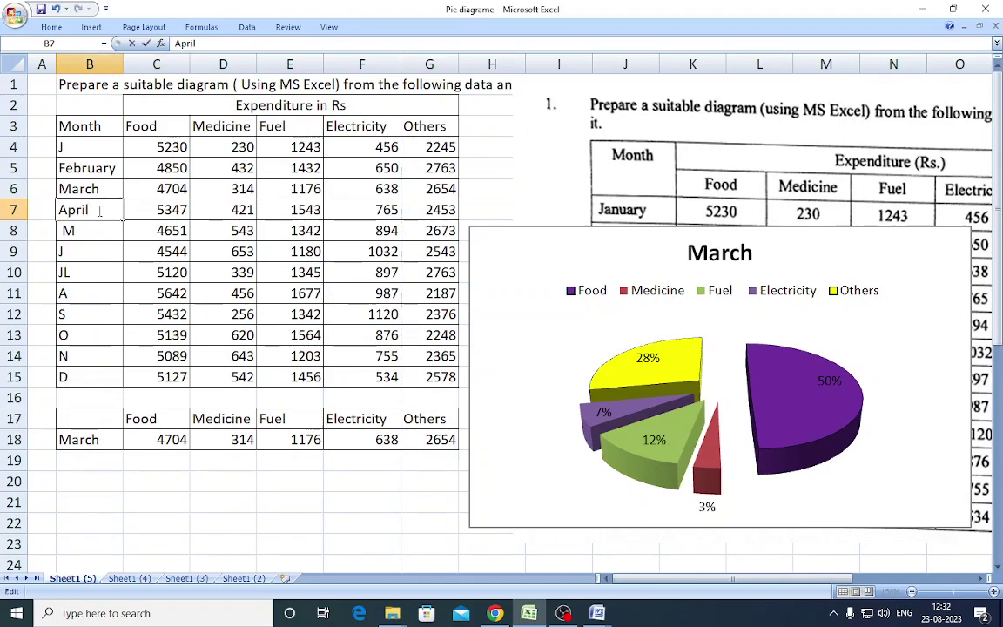
click(142, 462)
drag(89, 210, 430, 212)
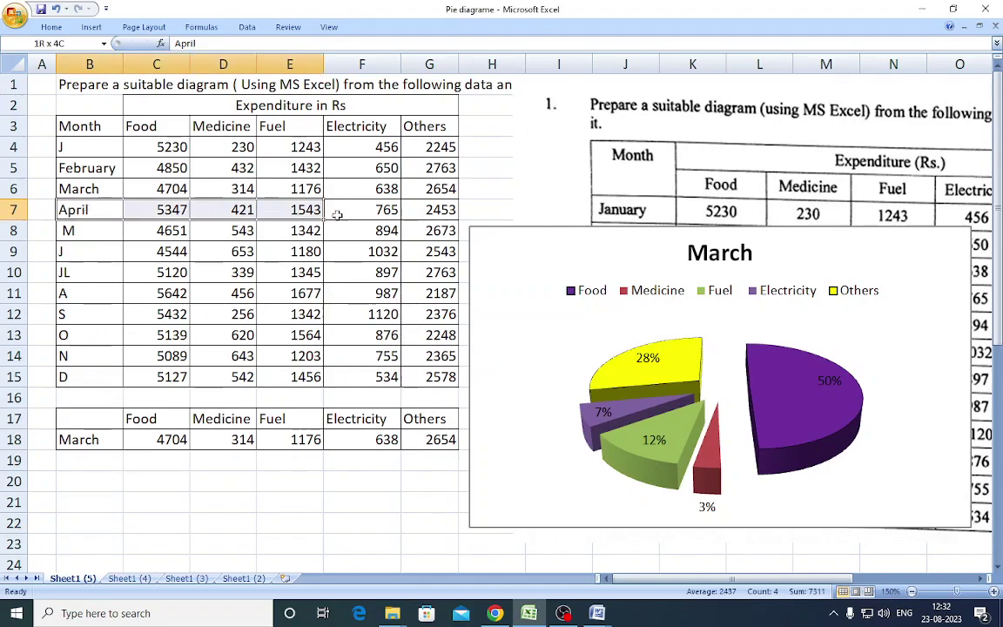
key(ctrl+c)
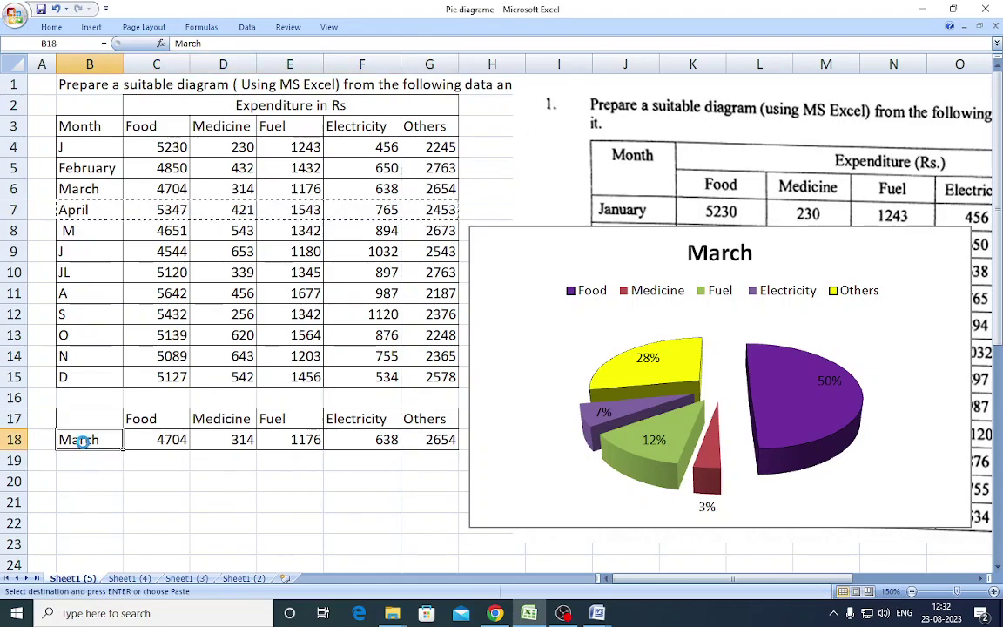
click(81, 439)
key(ctrl+v)
- Select the April pie chart for copying
click(304, 504)
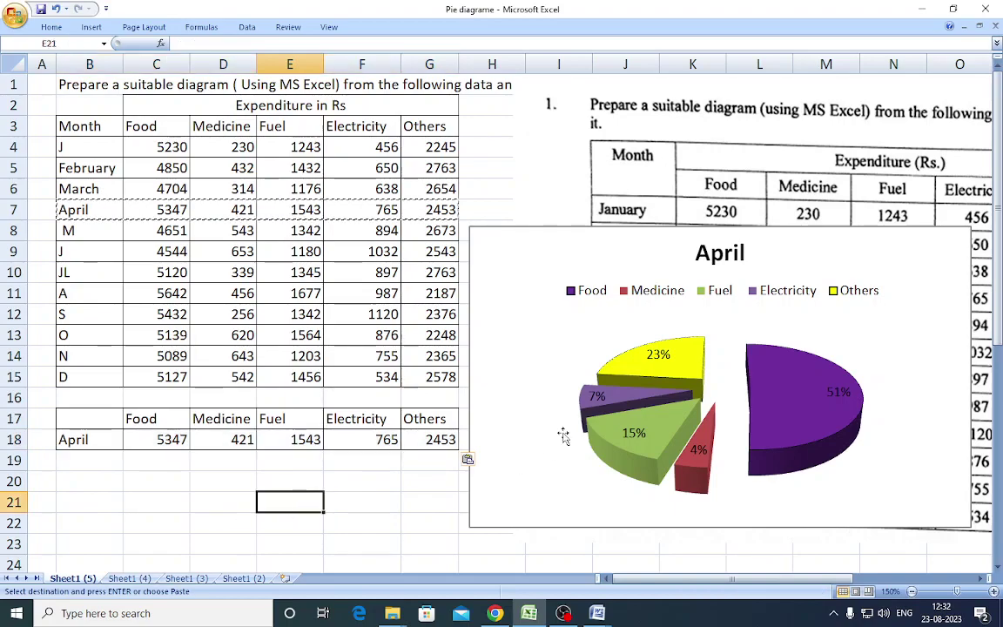
click(484, 262)
click(457, 200)
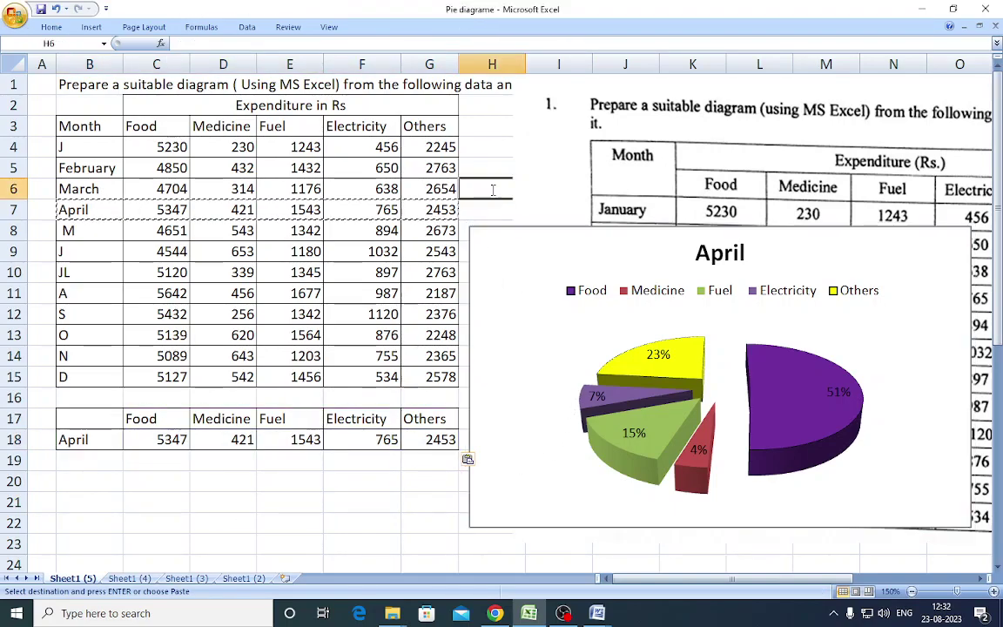
click(520, 261)
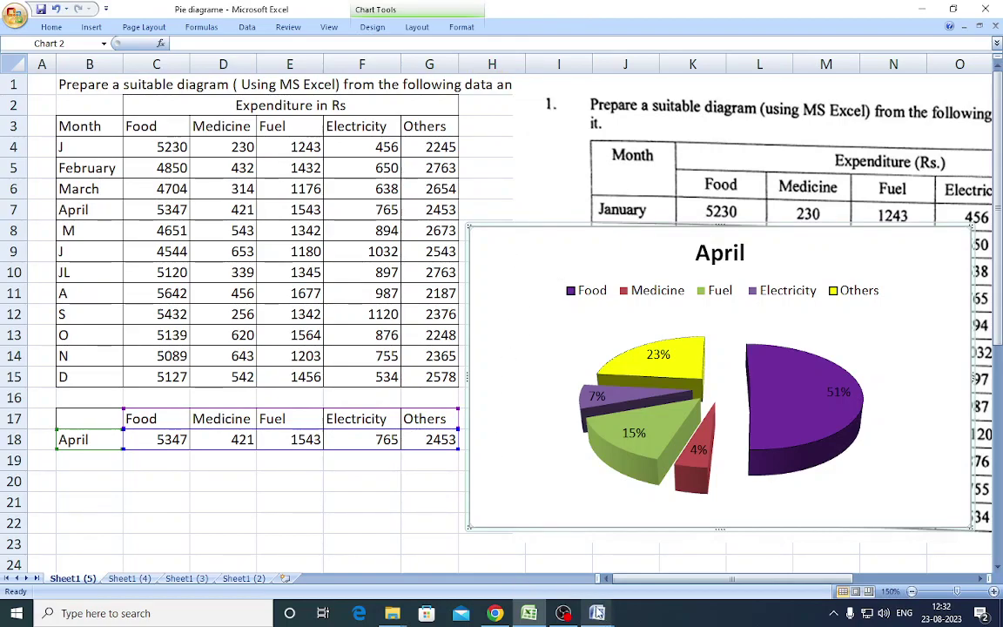
- Paste the April chart below March in Word, add a new line, and return to Excel
mouse_move(597, 612)
click(689, 557)
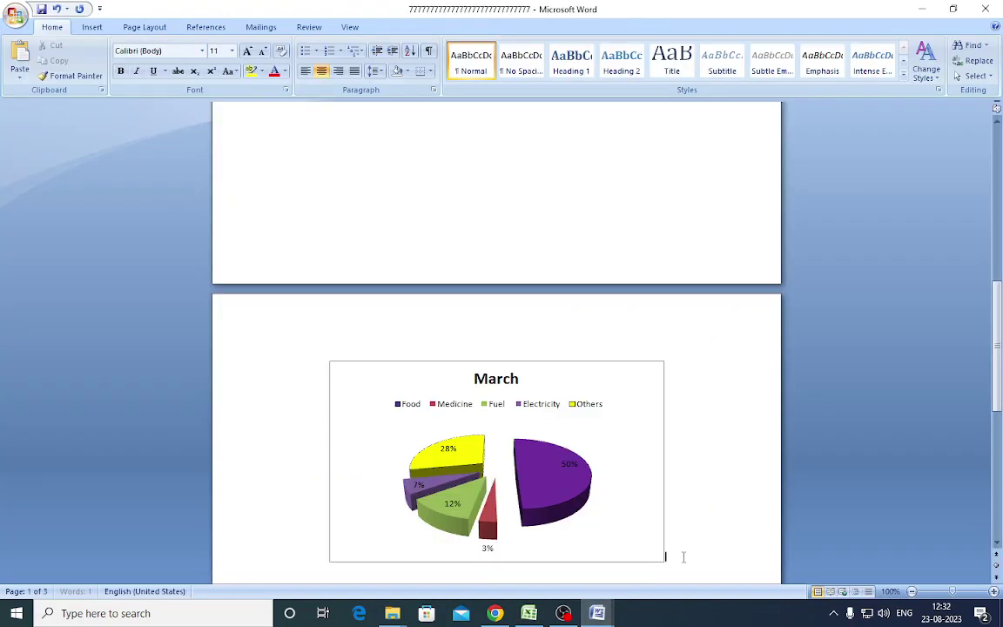
key(ctrl+v)
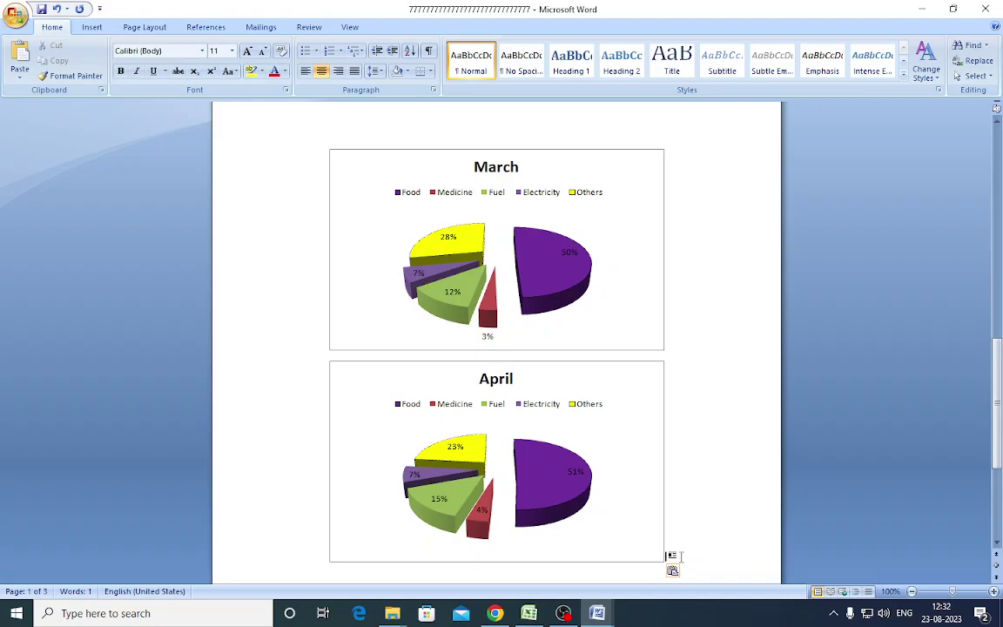
key(Return)
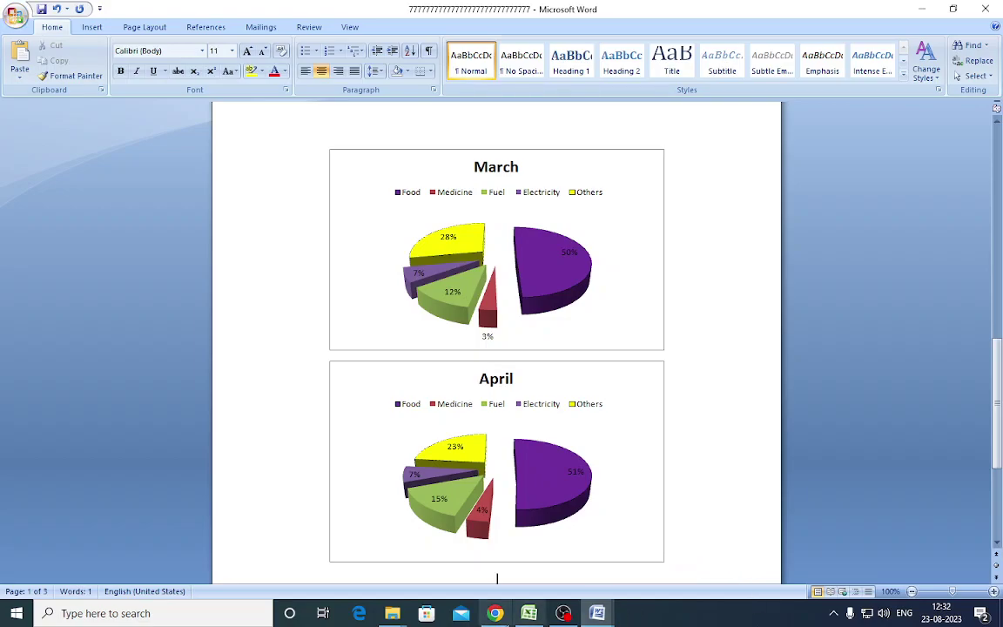
key(alt+Tab)
- Duplicate the worksheet as a new Sheet1 (6) copy and dismiss the invalid-reference warning
right_click(77, 578)
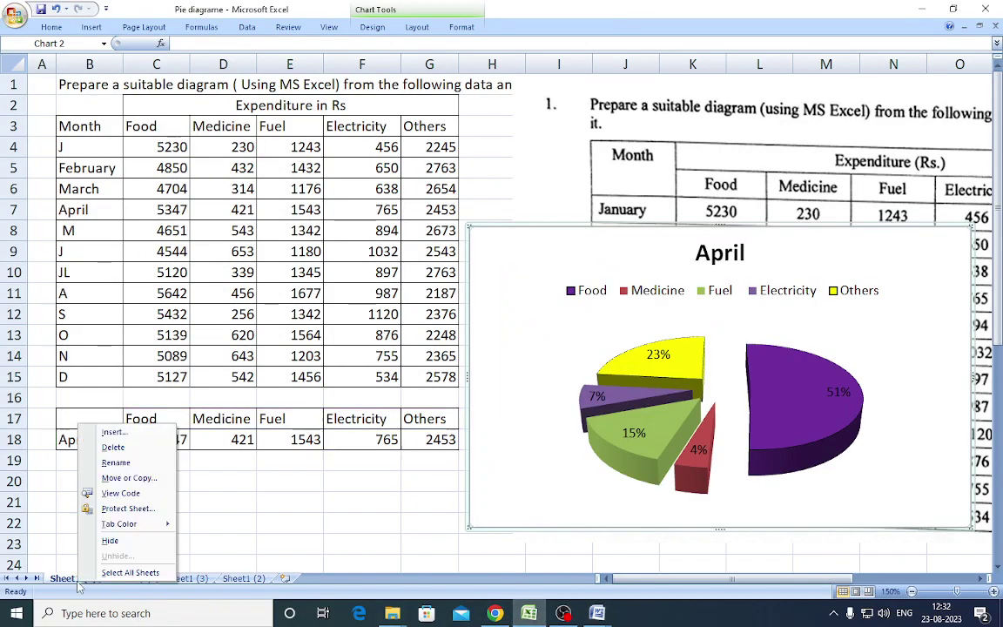
click(129, 478)
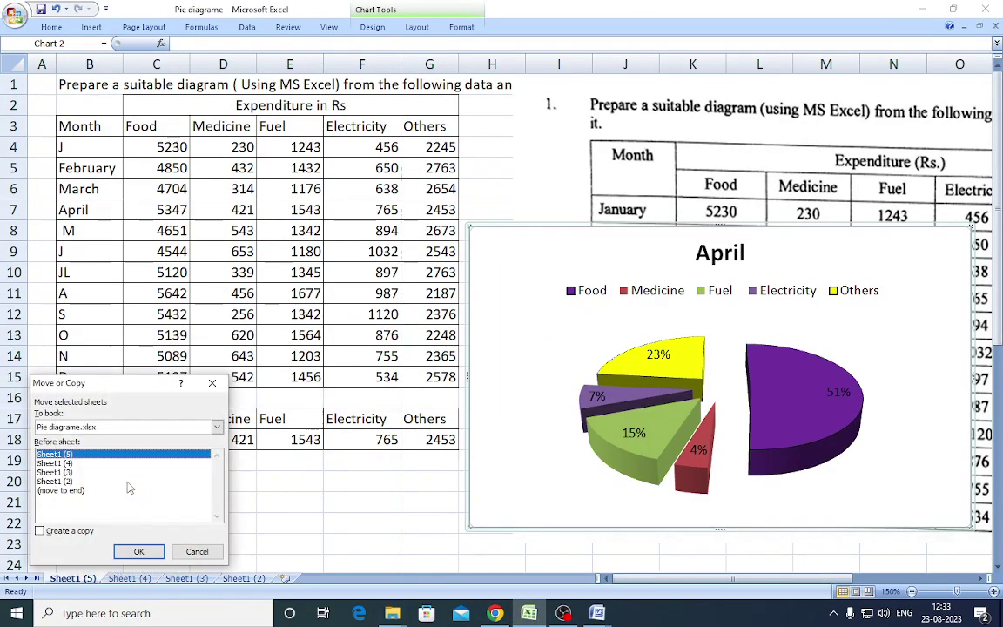
click(39, 530)
click(128, 558)
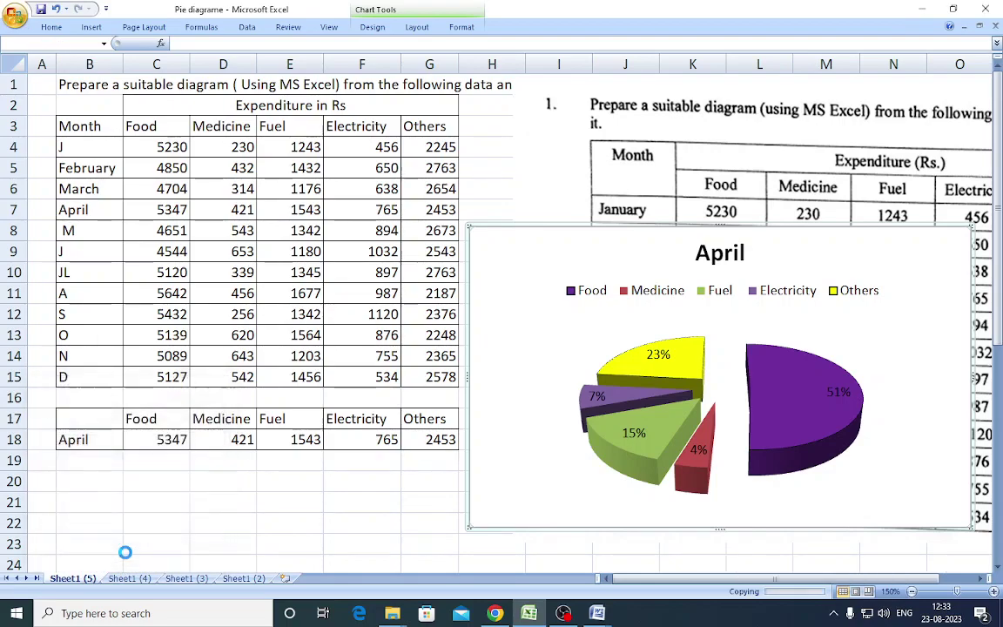
click(502, 349)
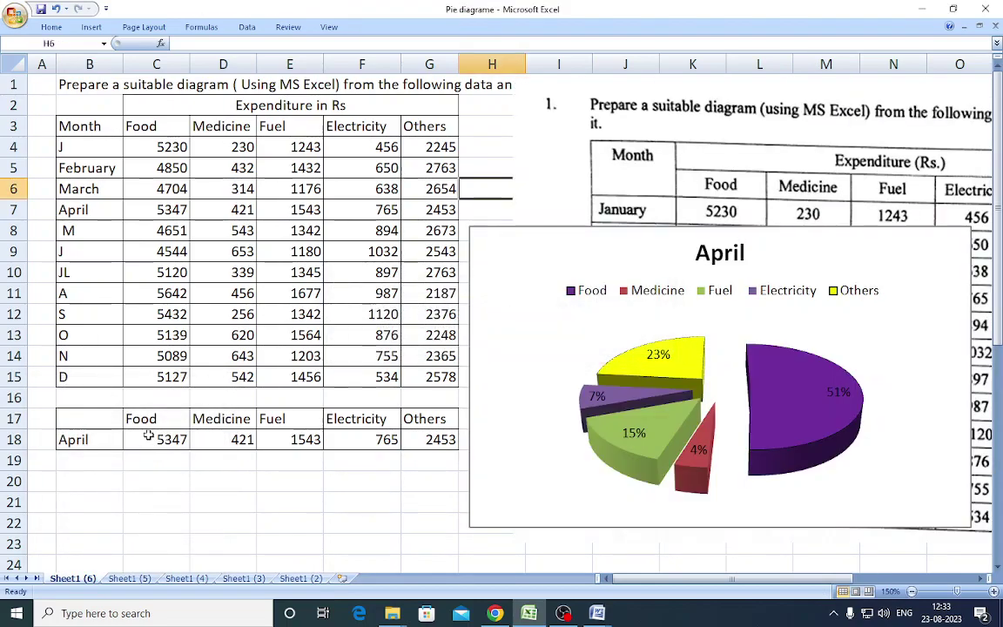
- Spell out May in B8, copy B8:G8 into B18, and select the May pie chart
double_click(92, 231)
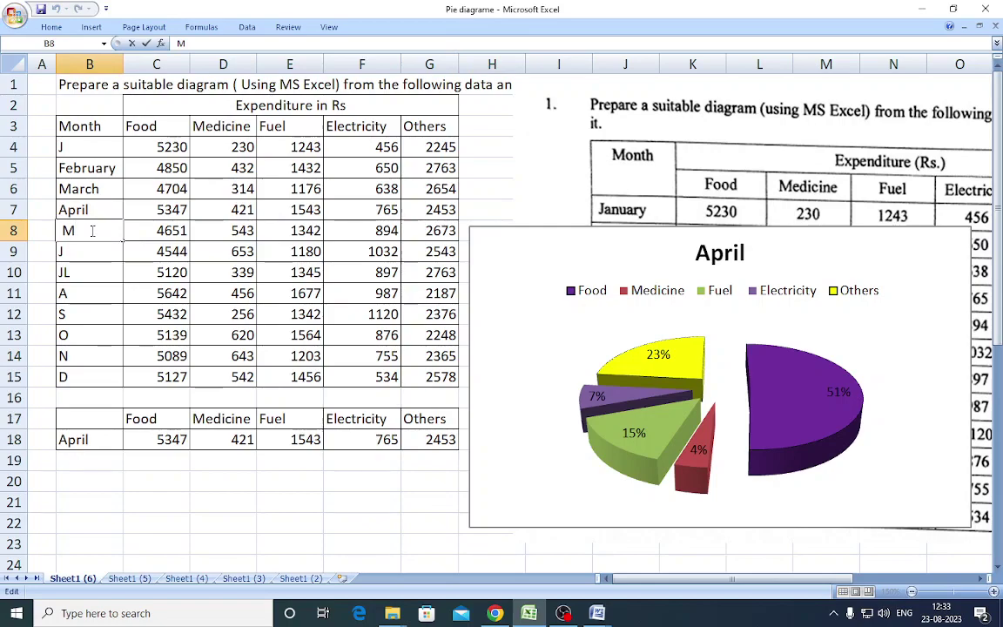
click(95, 470)
click(83, 230)
drag(76, 231, 414, 232)
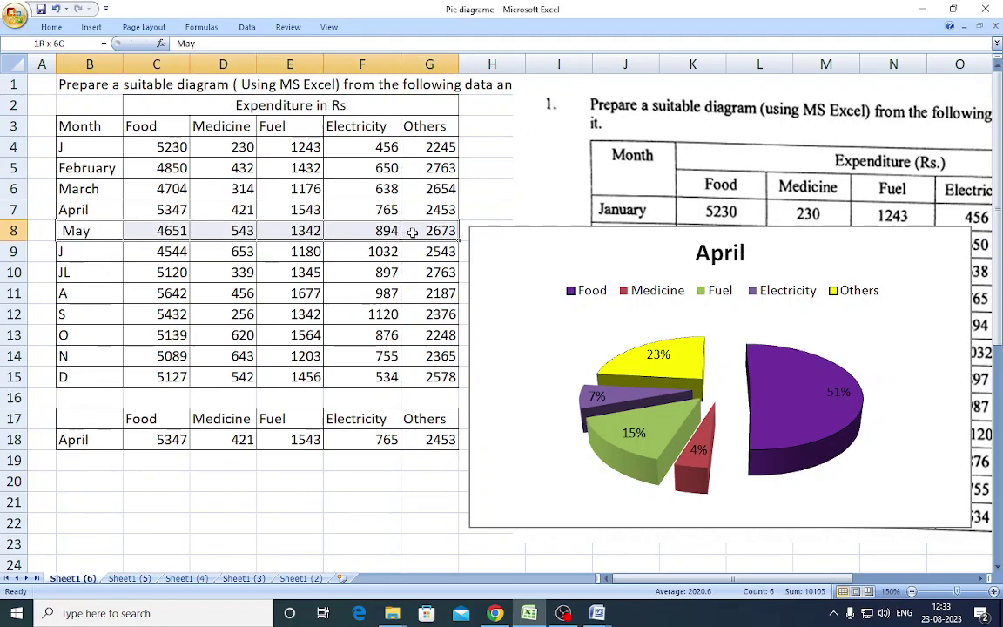
key(ctrl+c)
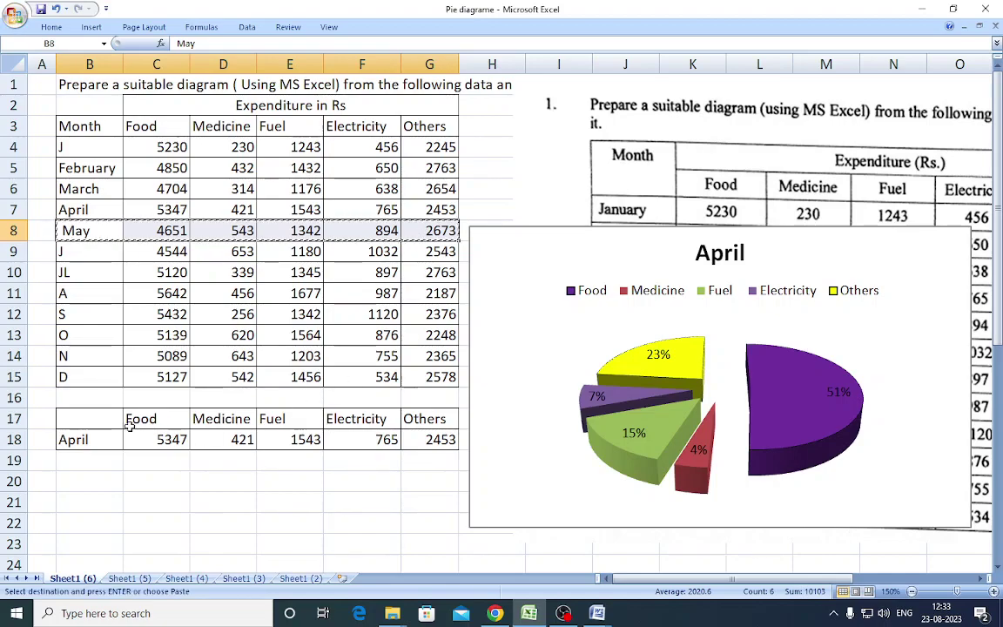
click(72, 441)
key(ctrl+v)
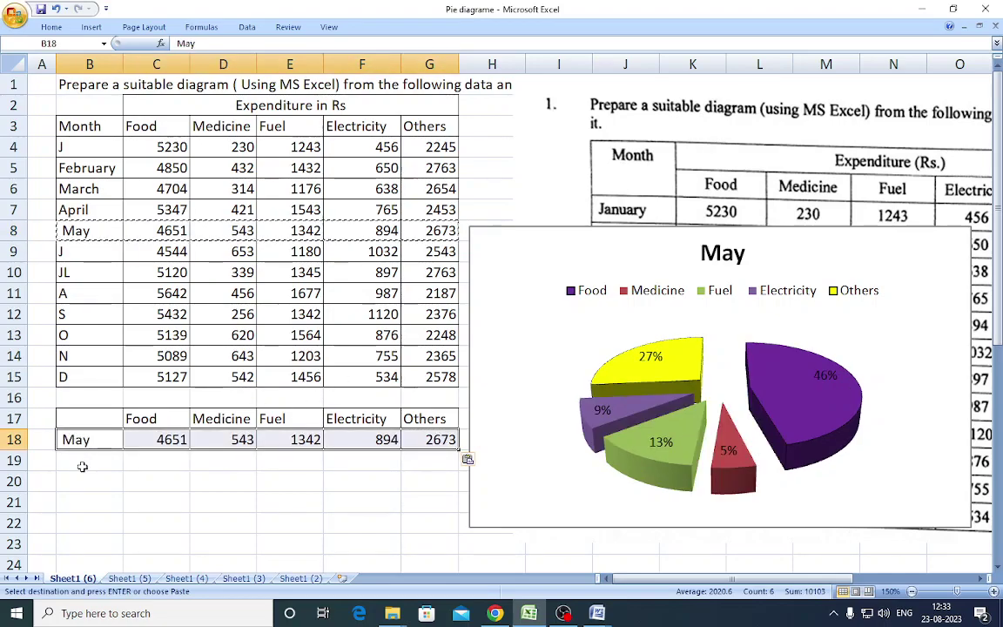
click(497, 262)
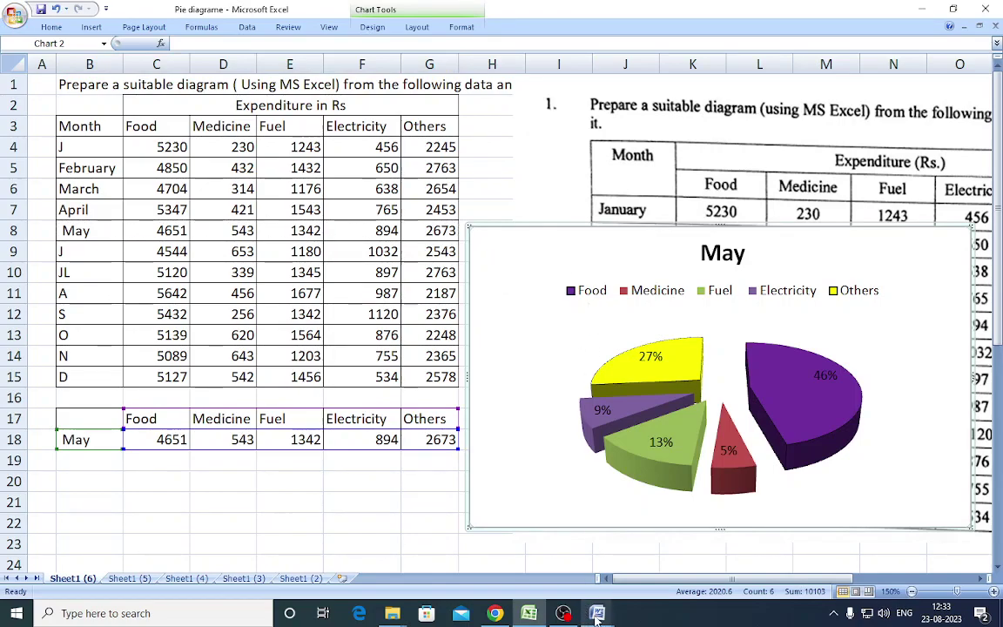
- Paste the May pie chart into the Word document after April
mouse_move(597, 616)
click(704, 533)
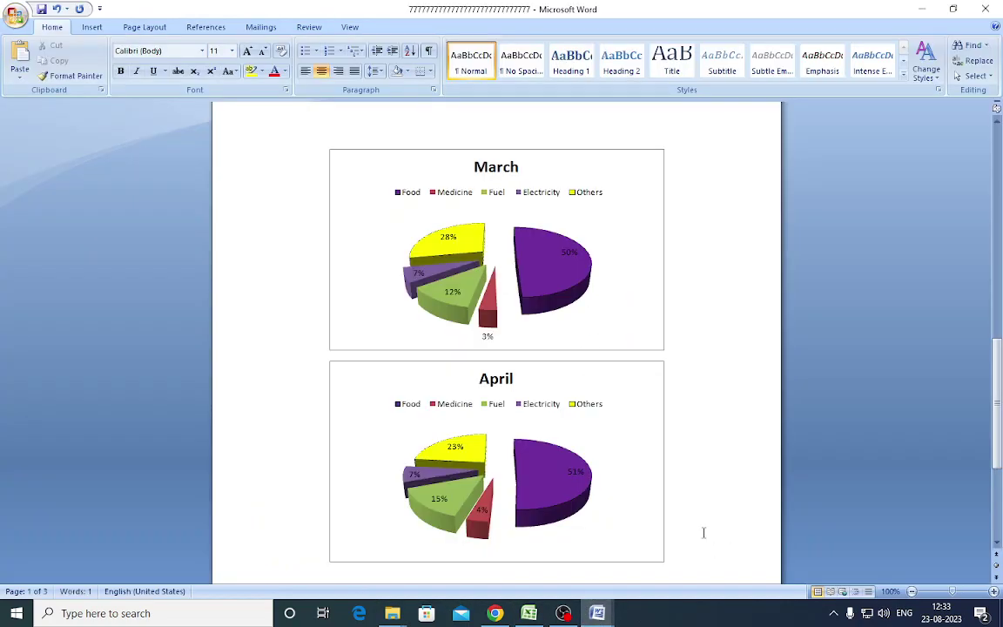
key(ctrl+v)
- Place the Word cursor after q.1 at the top, then return to Excel and select an empty cell
scroll(655, 454, up, 7)
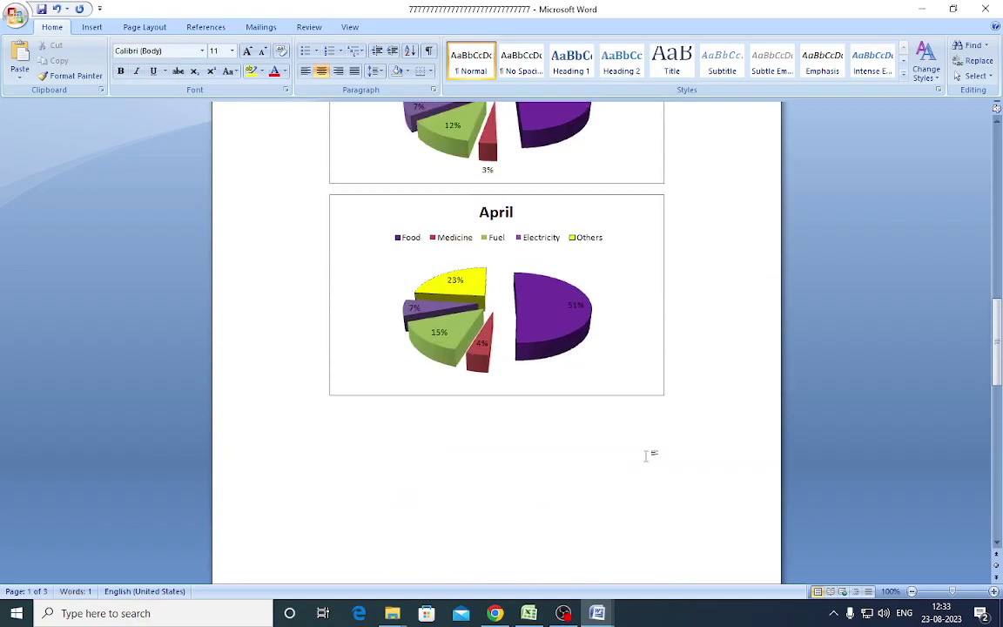
scroll(650, 454, up, 7)
scroll(642, 461, up, 7)
scroll(636, 459, up, 5)
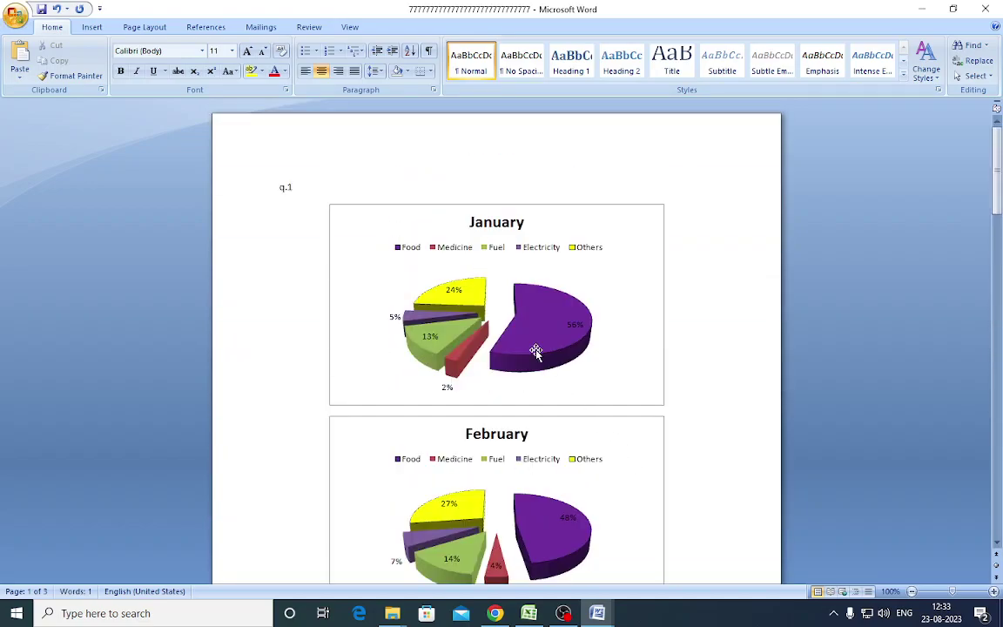
click(359, 193)
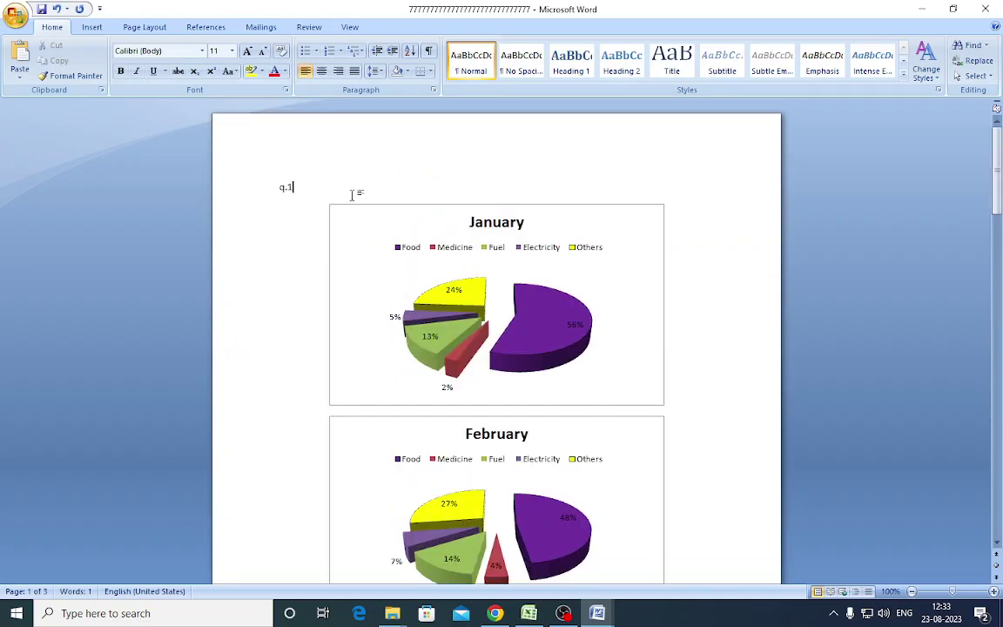
click(541, 618)
click(340, 481)
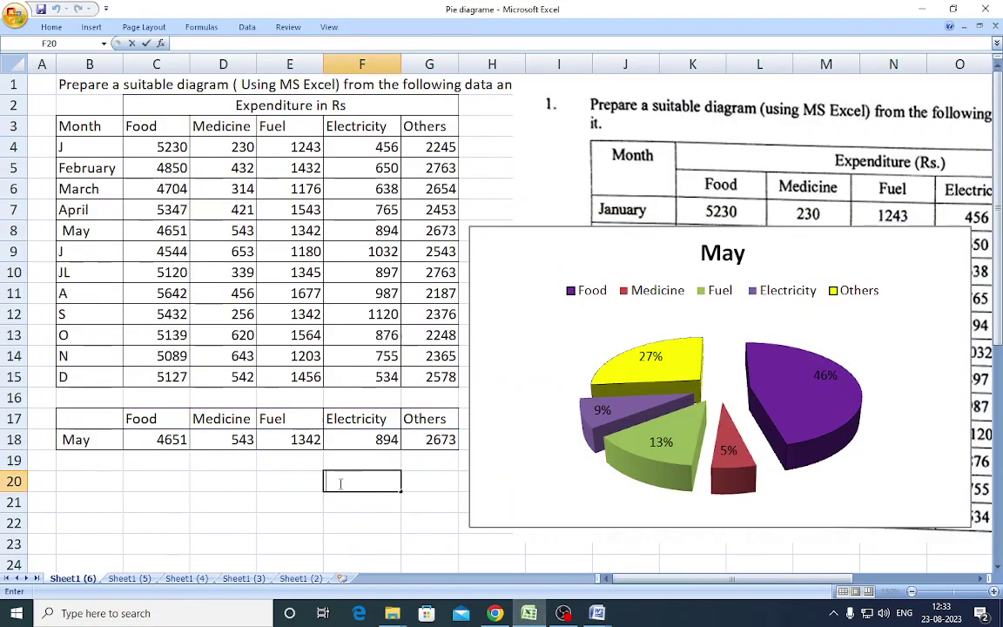
- Copy the question text and expenditure table B1:G15, then bring Word back to the front
key(F2)
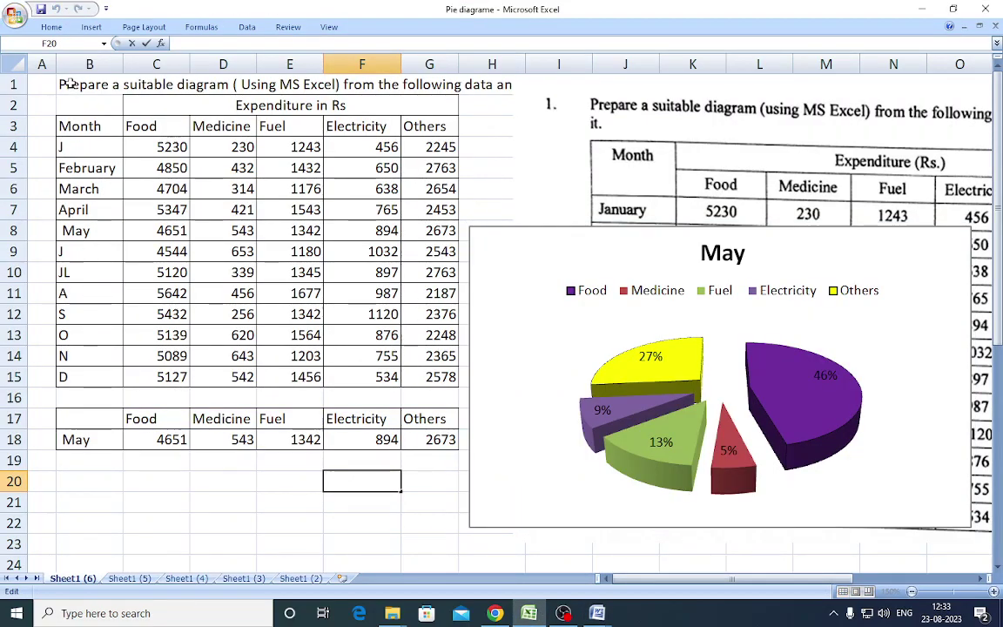
drag(70, 83, 365, 378)
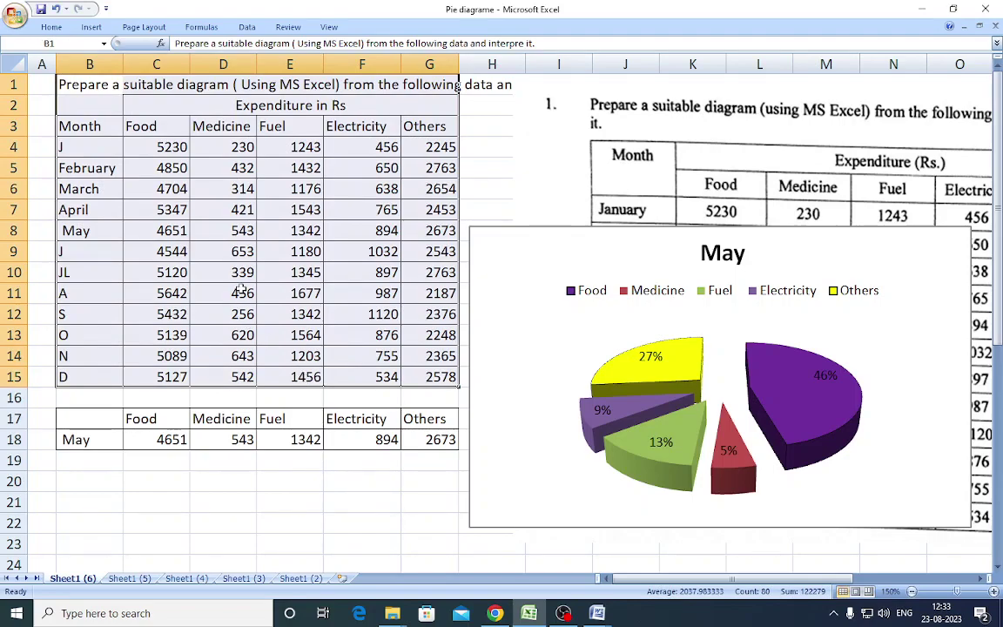
key(ctrl+c)
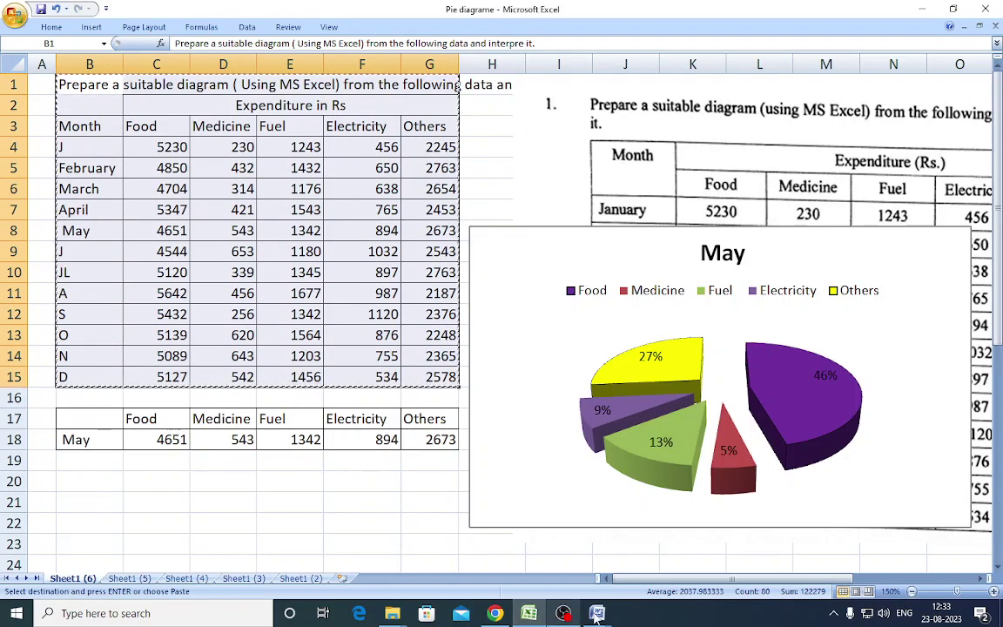
mouse_move(597, 615)
click(746, 548)
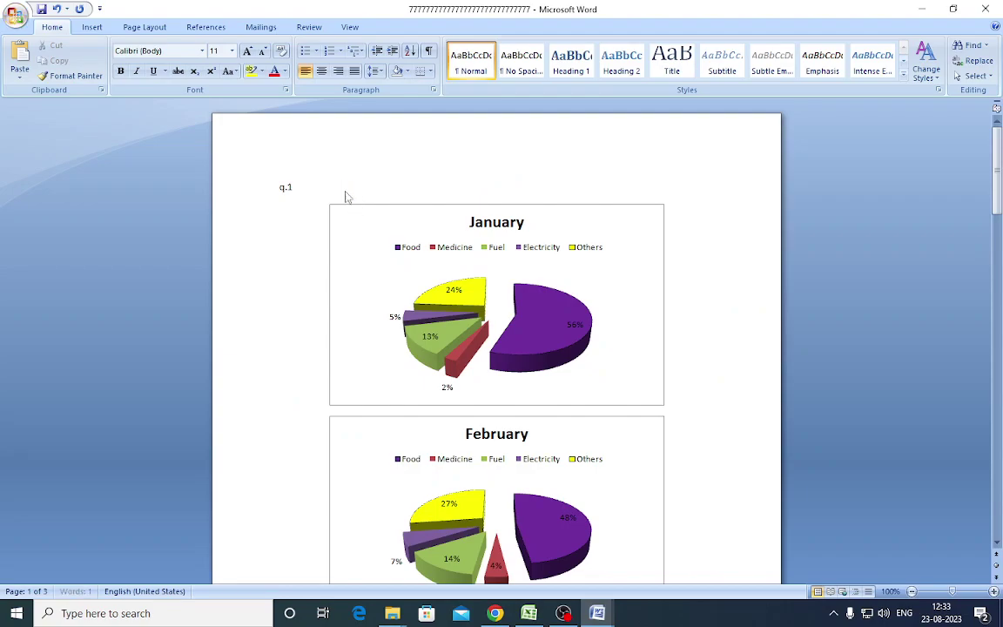
- Paste the question and expenditure table after q.1 and stretch the table across the page
key(ctrl+v)
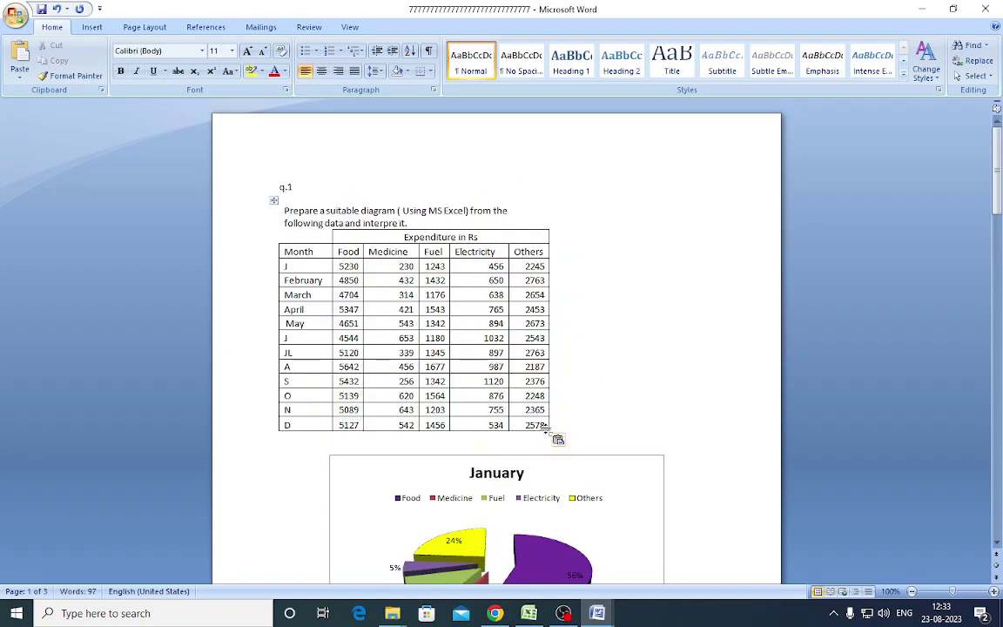
drag(549, 429, 704, 415)
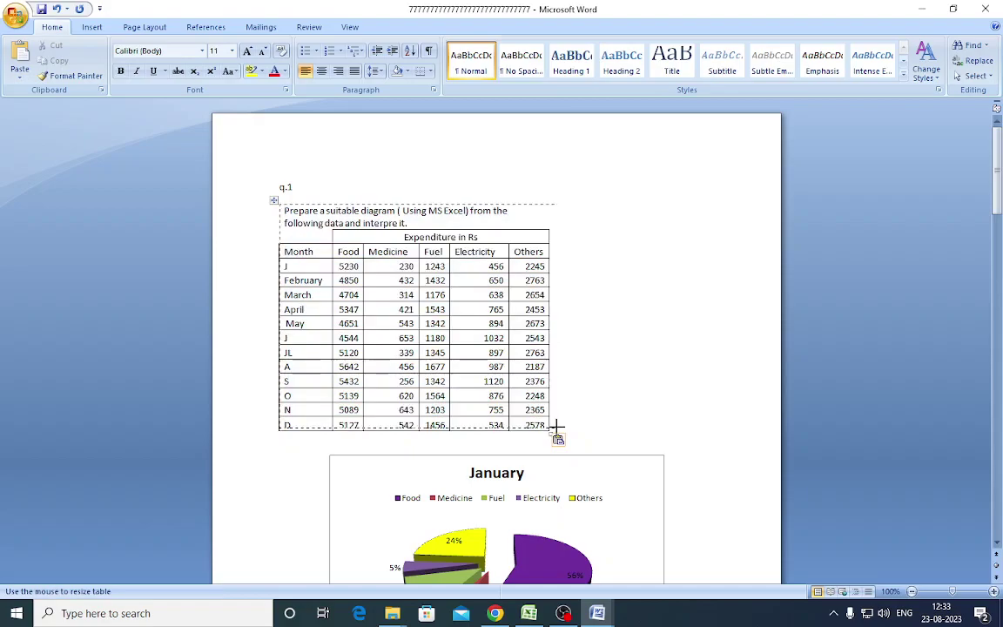
click(712, 446)
scroll(712, 446, down, 2)
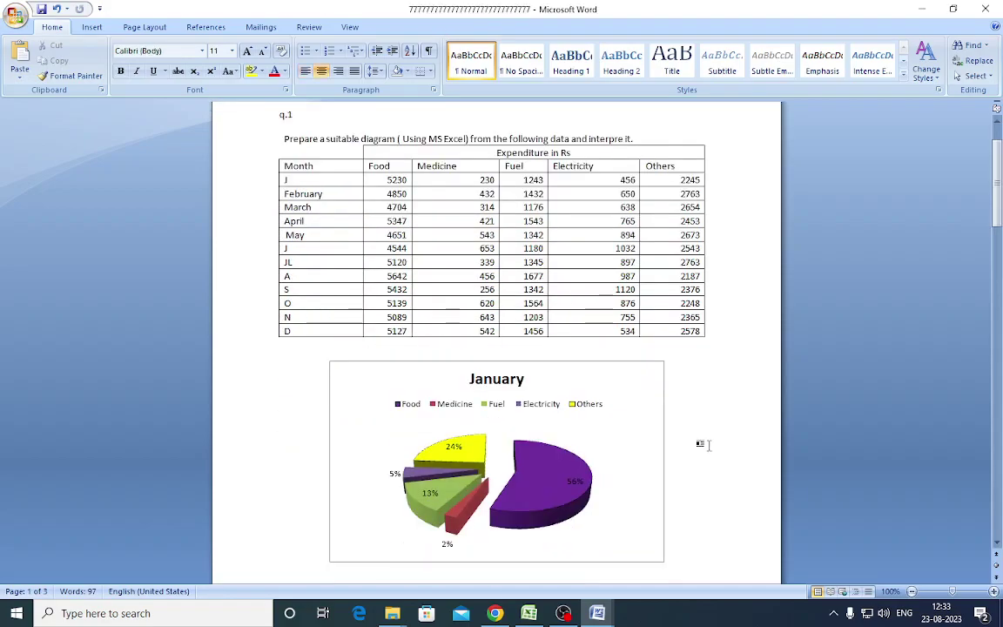
scroll(708, 445, up, 1)
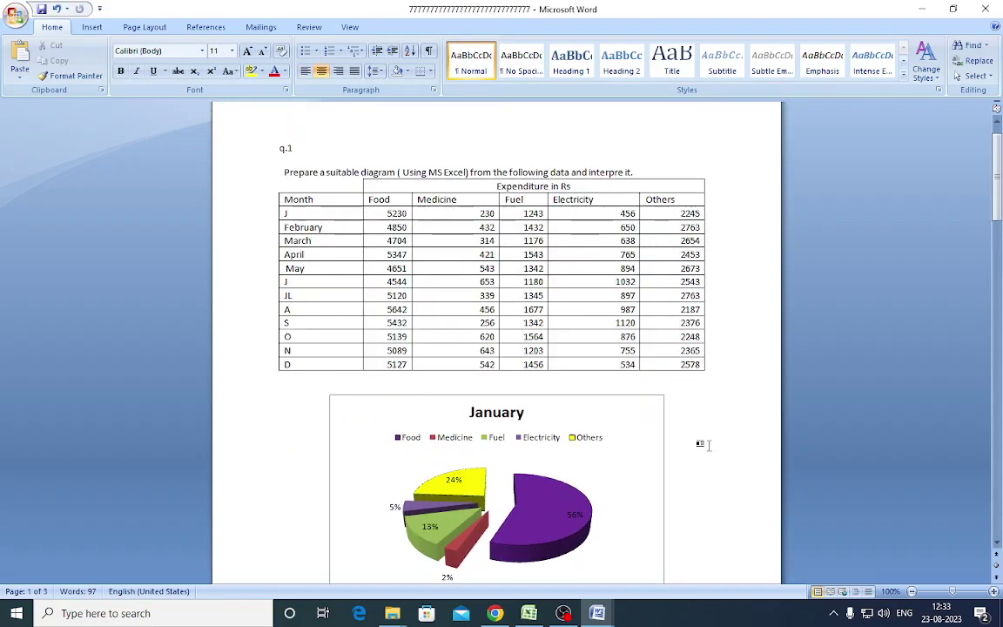